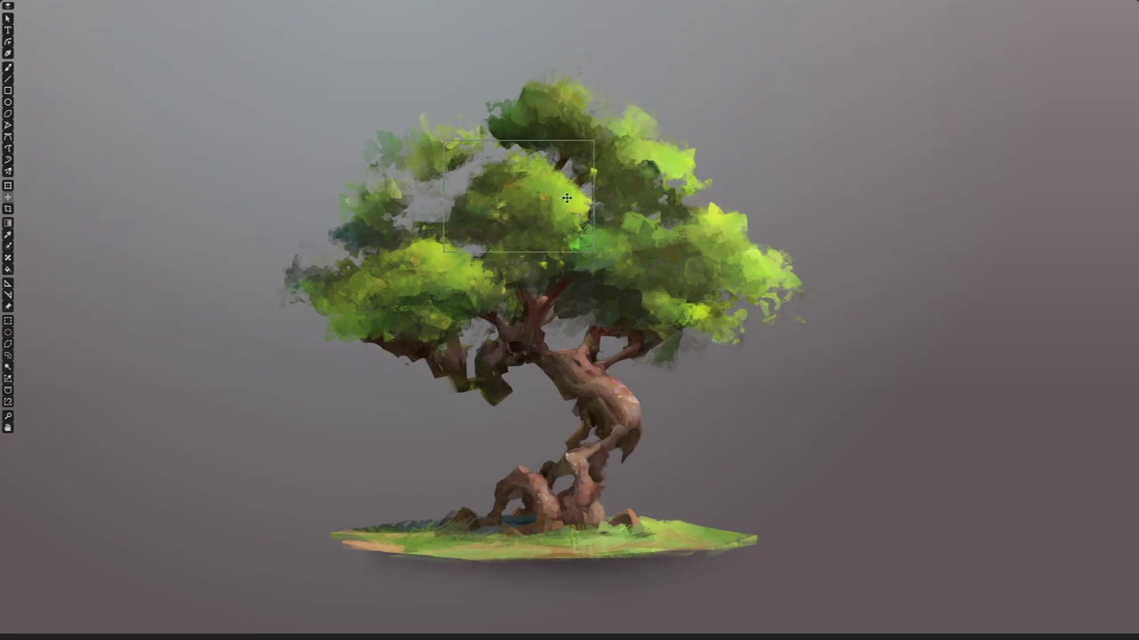
pyautogui.click(631, 156)
pyautogui.moveTo(631, 156); pyautogui.dragTo(630, 156)
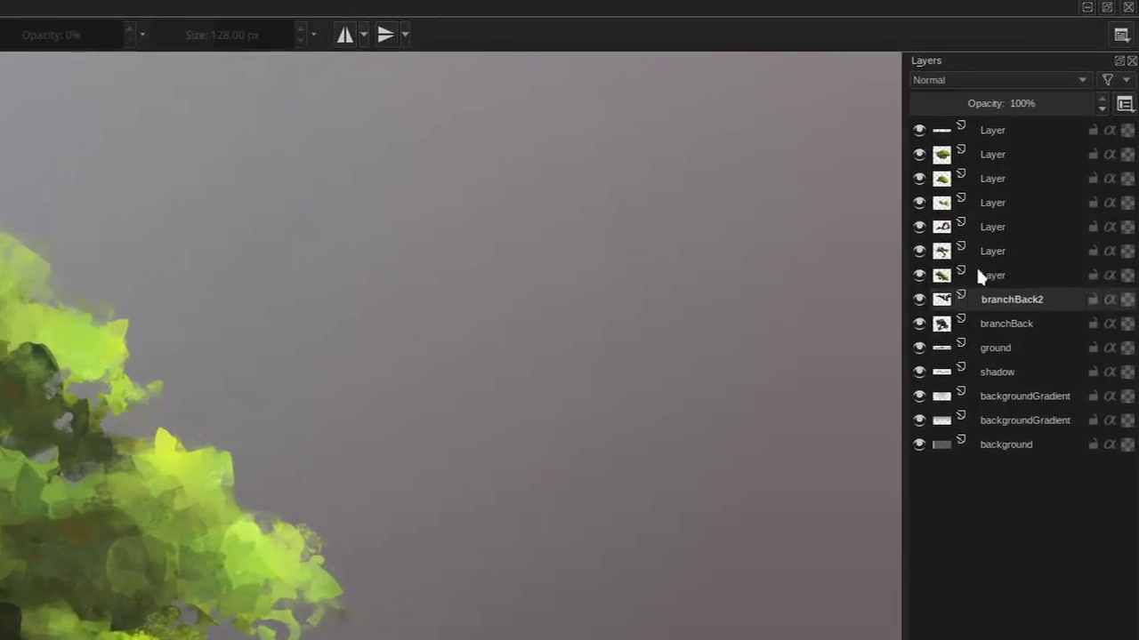
# Rename the two unnamed layers directly above branchBack2 as branchTop and treeCore, and open the next layer's name for editing.
pyautogui.doubleClick(980, 274)
pyautogui.write('branchTop')
pyautogui.press('Return')
pyautogui.doubleClick(972, 286)
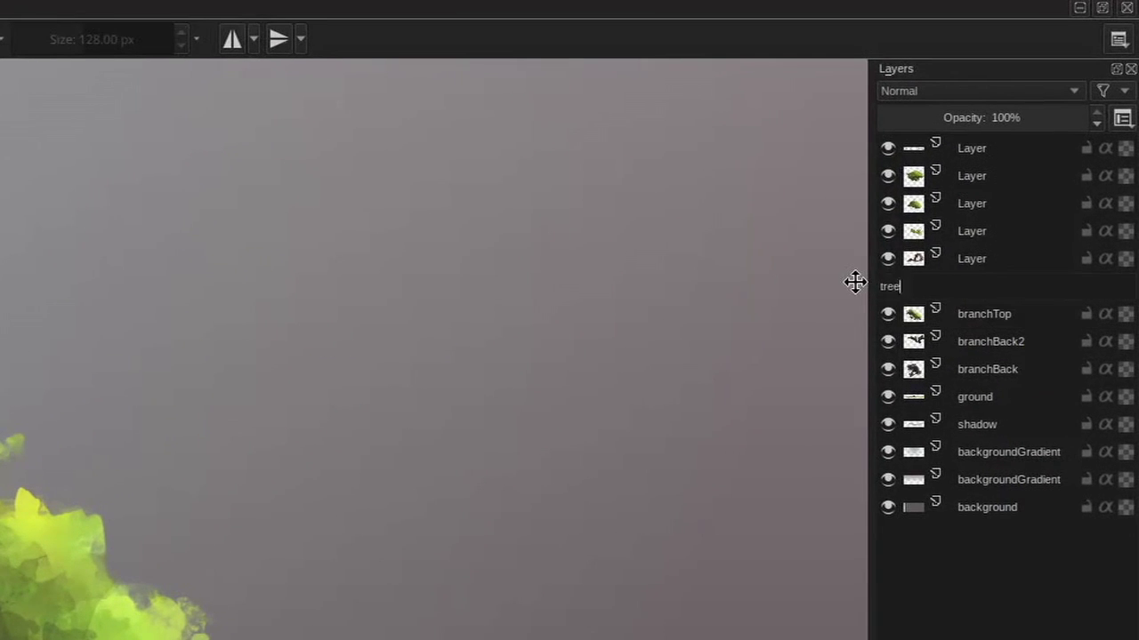
pyautogui.write('treeCore')
pyautogui.press('Return')
pyautogui.doubleClick(971, 257)
# Open Scripter and load the script changeName_kritaScript.py from the desktop folder (Pulpit).
pyautogui.click(169, 6)
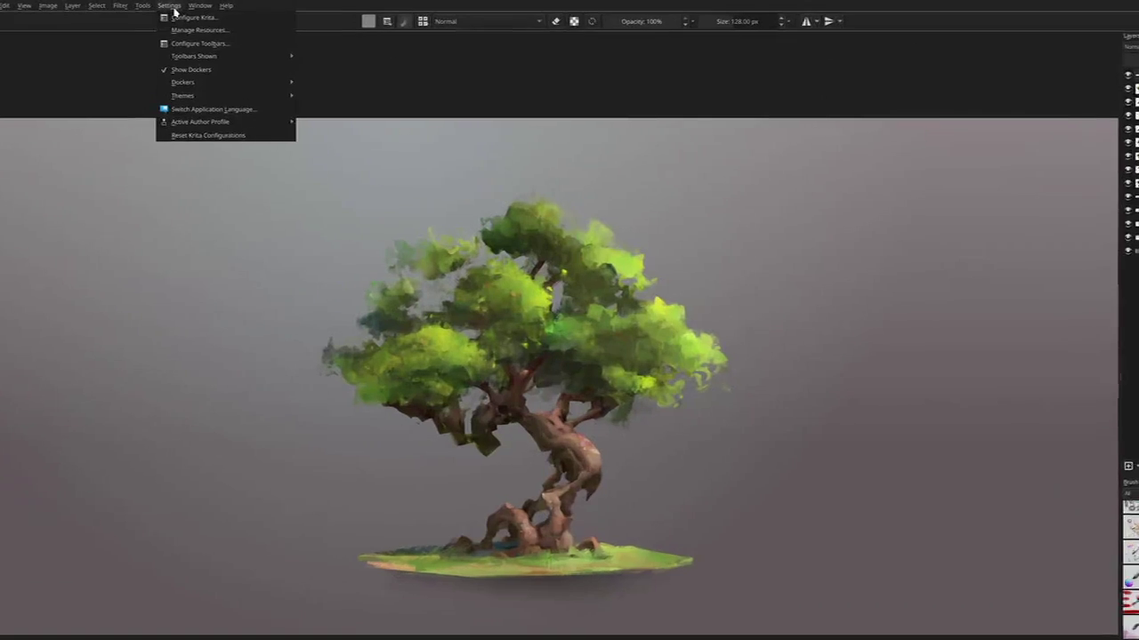
pyautogui.moveTo(145, 7)
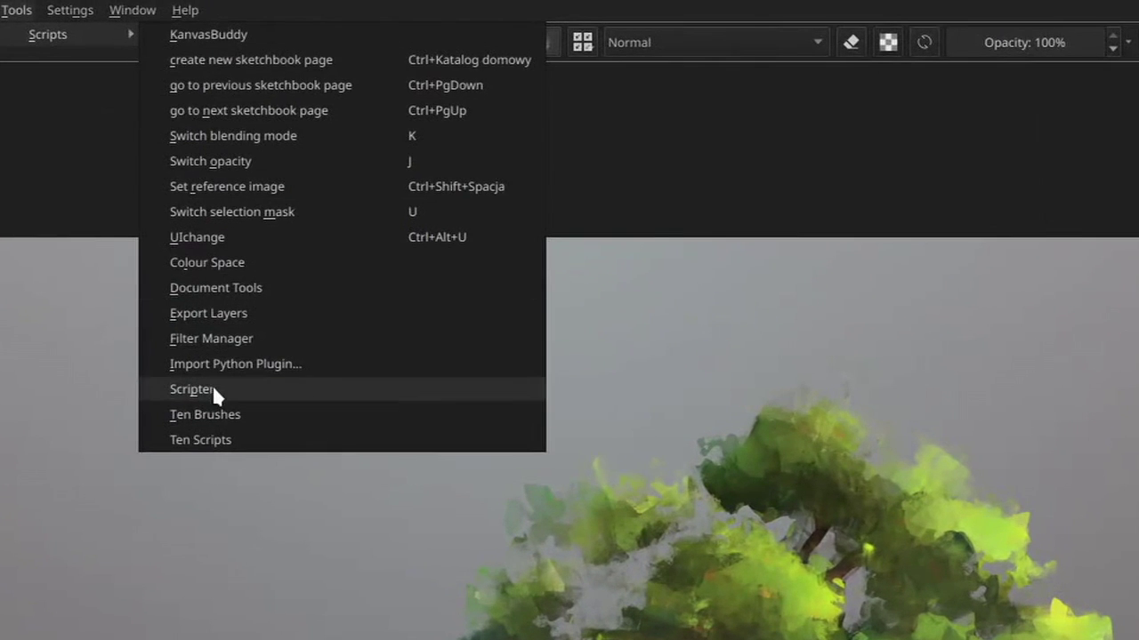
pyautogui.click(212, 387)
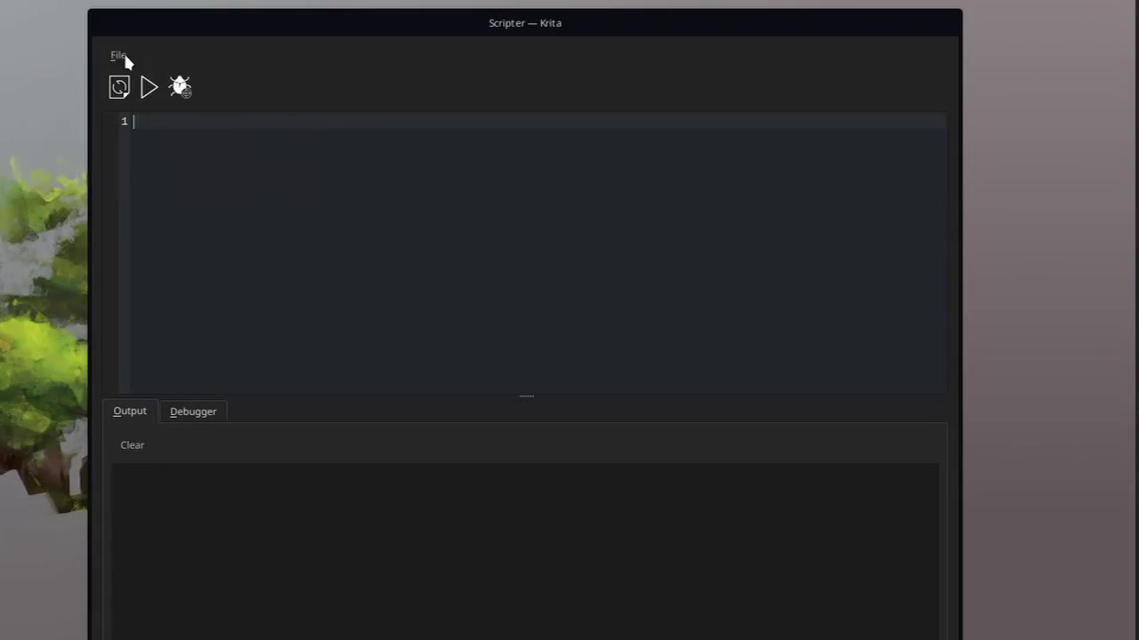
pyautogui.click(118, 55)
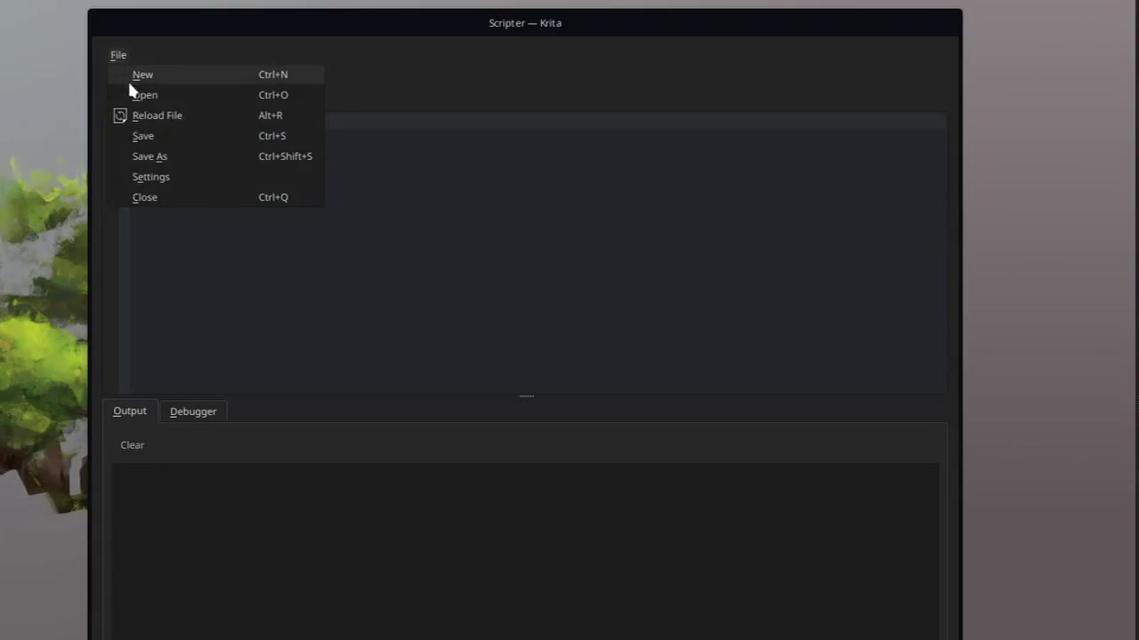
pyautogui.click(132, 93)
pyautogui.click(307, 320)
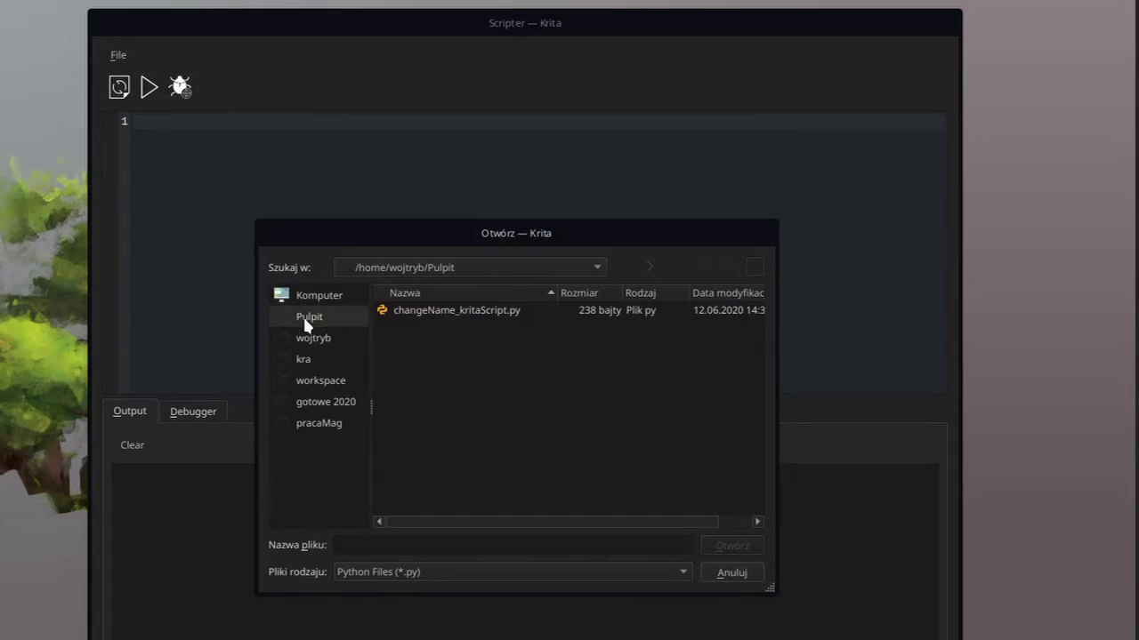
pyautogui.doubleClick(427, 311)
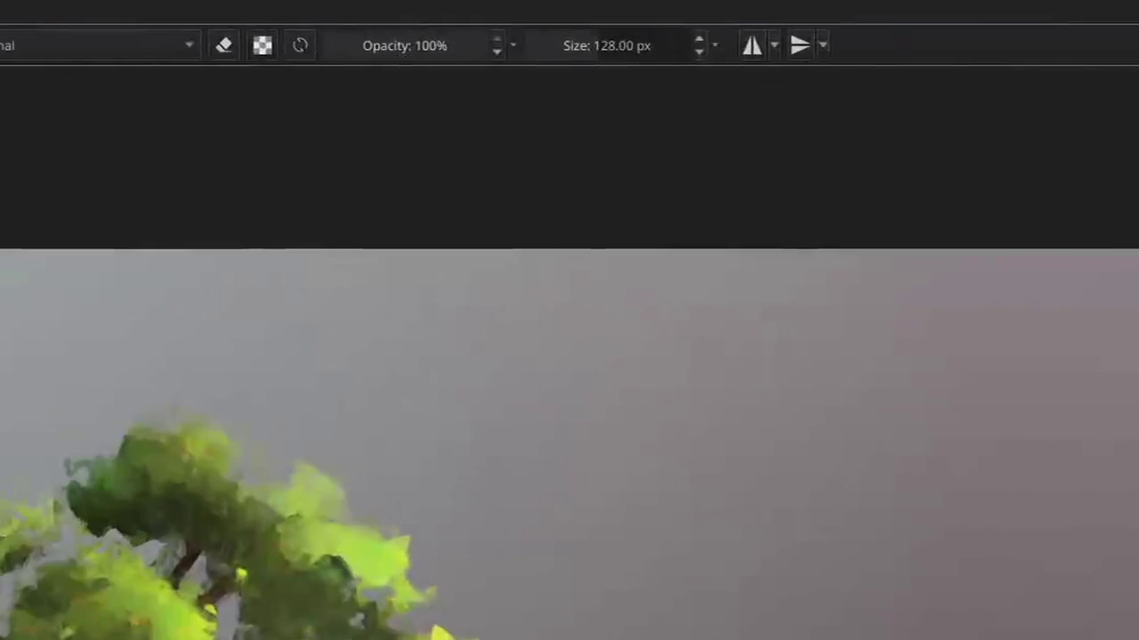
# Open Export Layers for the painting and choose the exportedLayers folder as the initial directory.
pyautogui.click(36, 11)
pyautogui.moveTo(69, 36)
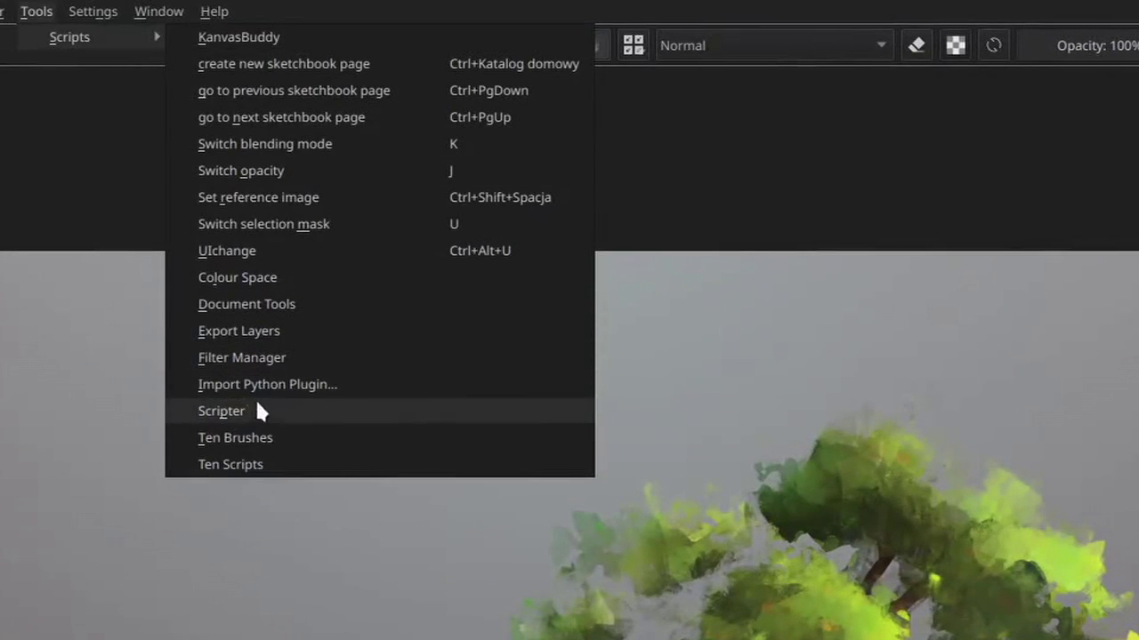
pyautogui.click(257, 330)
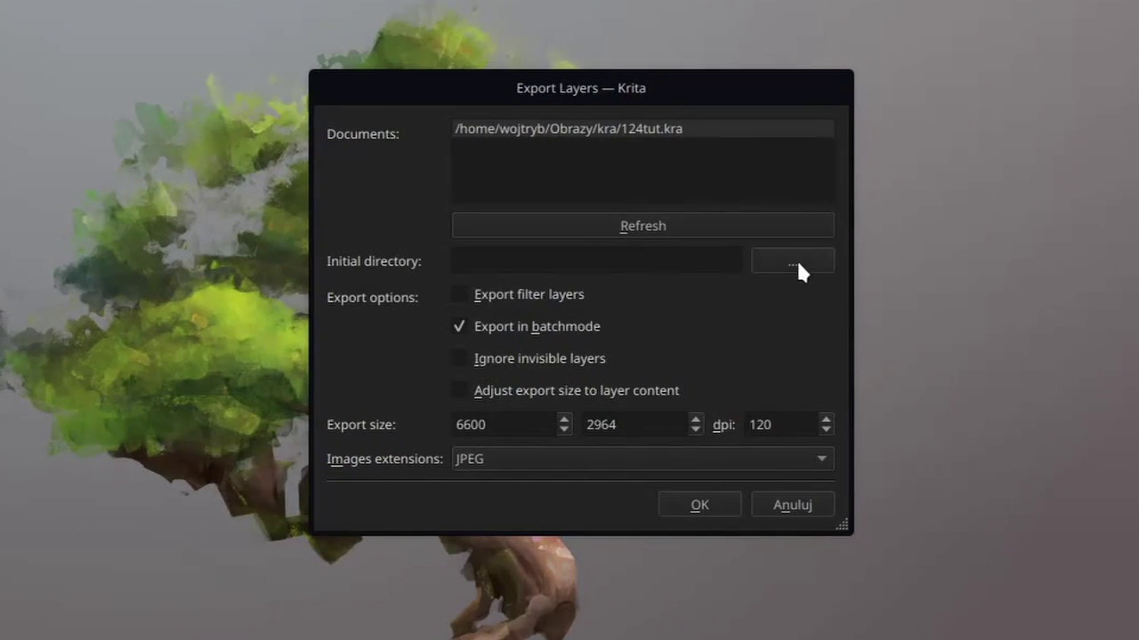
pyautogui.click(794, 262)
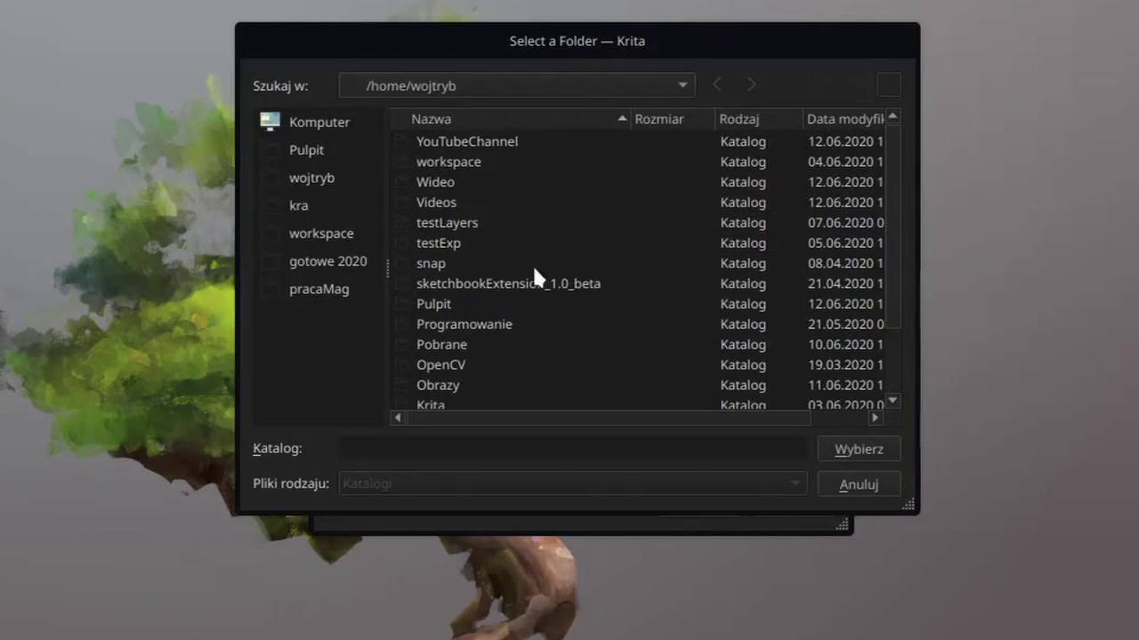
pyautogui.scroll(-2, 462, 258)
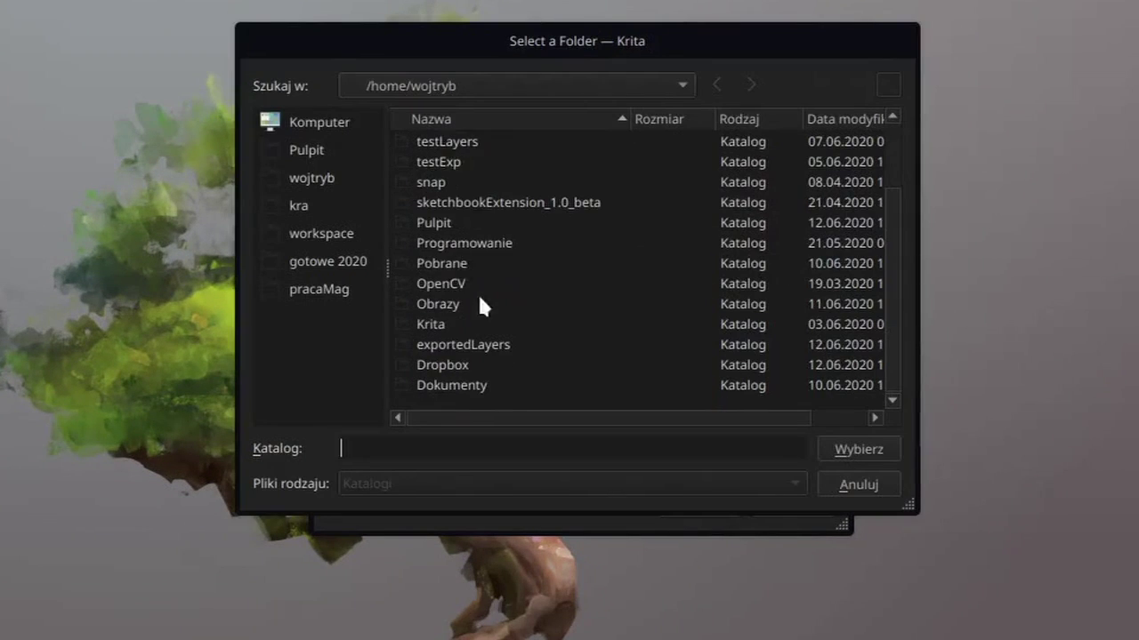
pyautogui.doubleClick(462, 352)
pyautogui.click(842, 450)
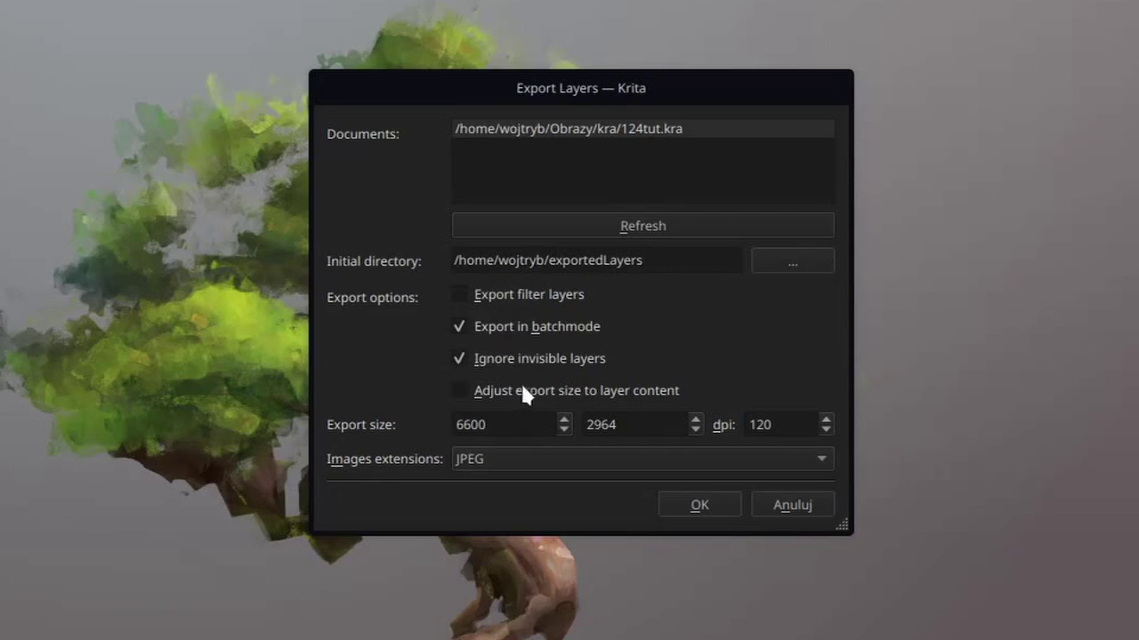
# Ignore invisible layers, set the image extension to PNG, and export the layers.
pyautogui.click(531, 459)
pyautogui.click(526, 485)
pyautogui.click(699, 505)
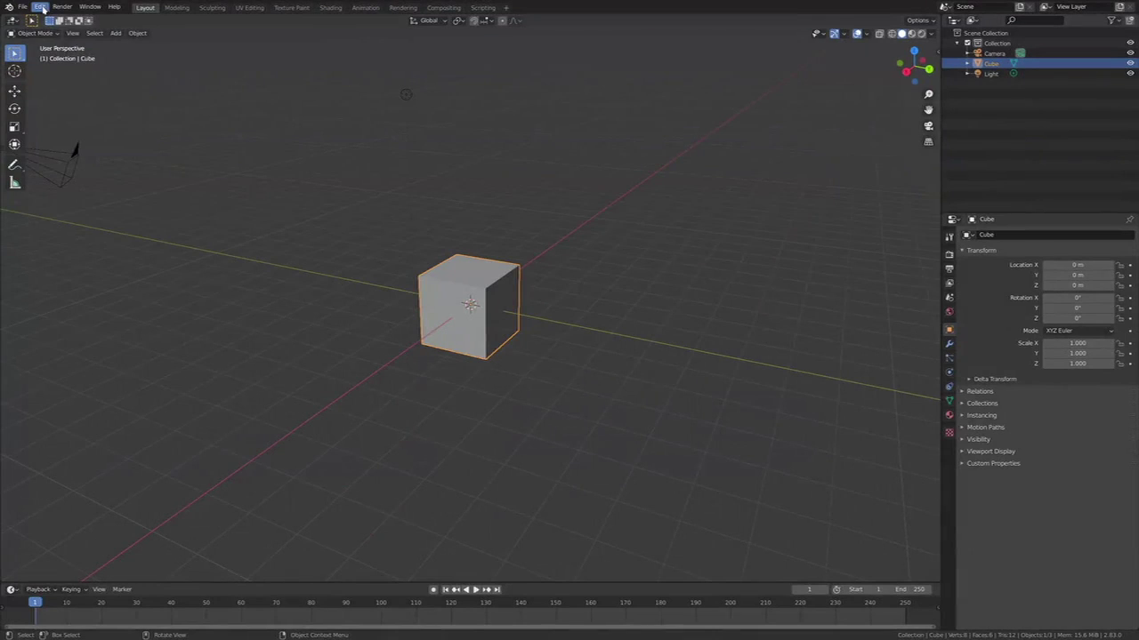
# Switch to Blender, search the add-ons in the preferences for "impo" and enable Import Images as Planes.
pyautogui.click(40, 7)
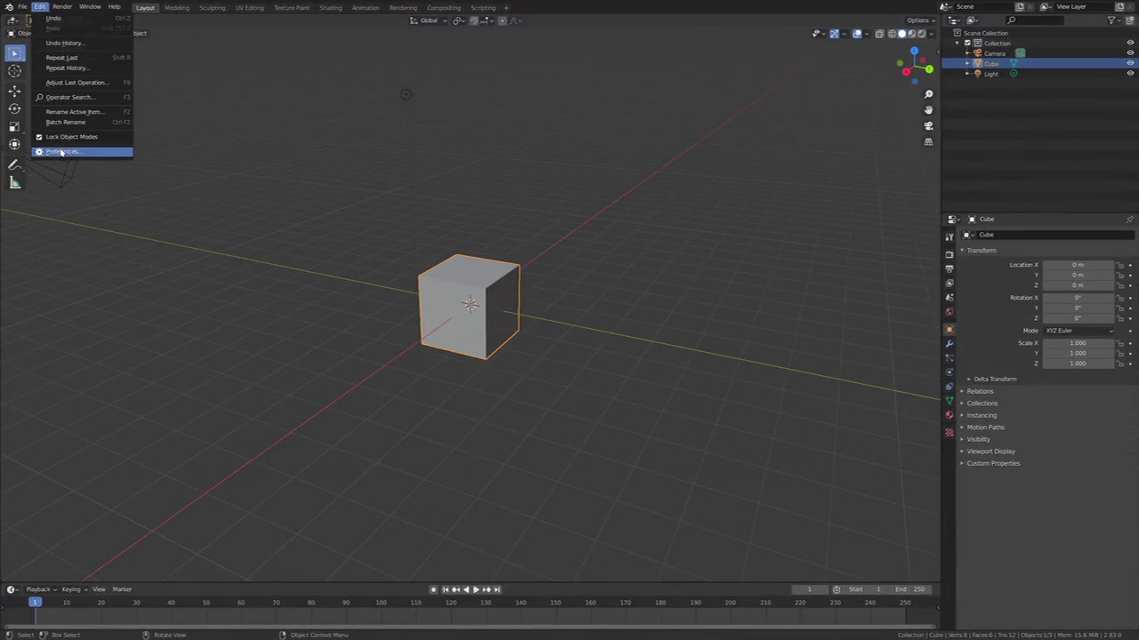
pyautogui.click(60, 152)
pyautogui.click(277, 48)
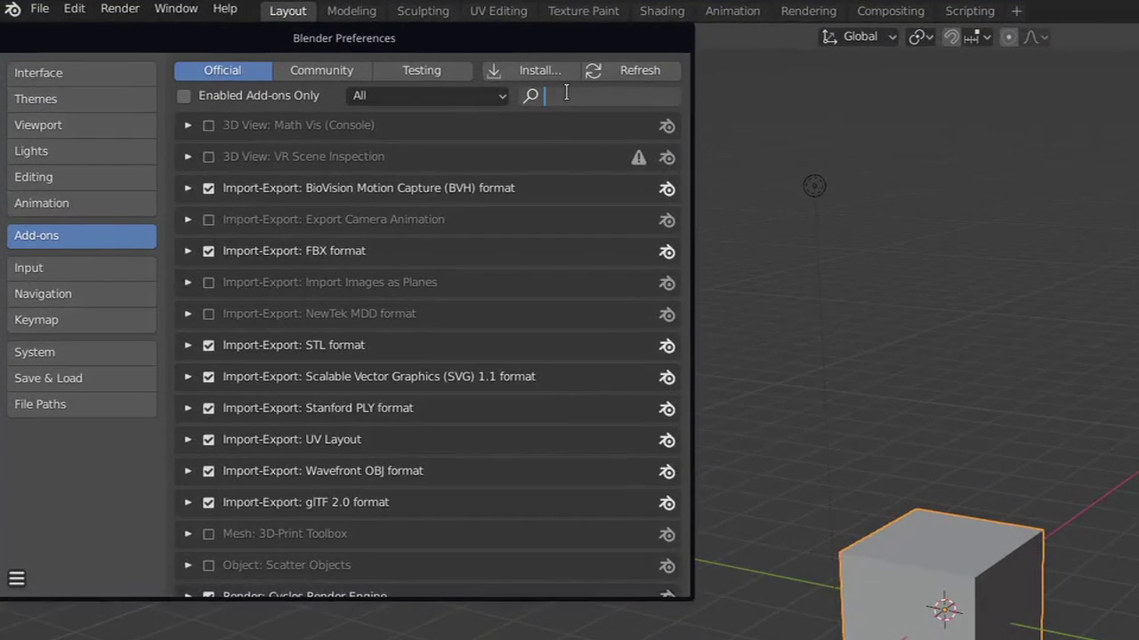
pyautogui.write('impo')
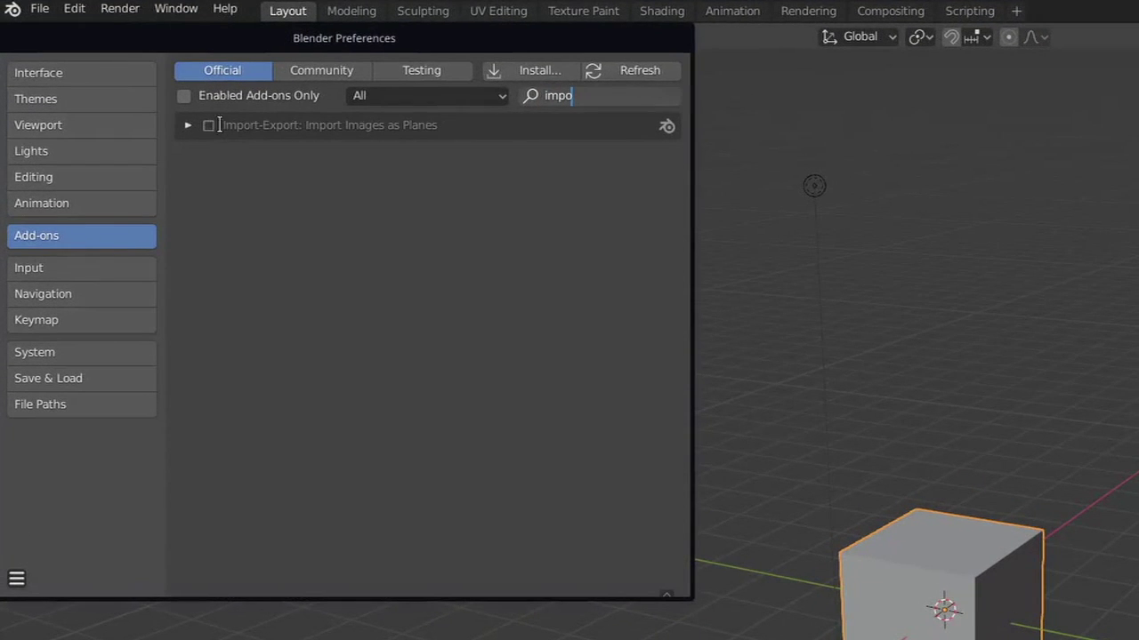
pyautogui.press('Return')
pyautogui.click(207, 125)
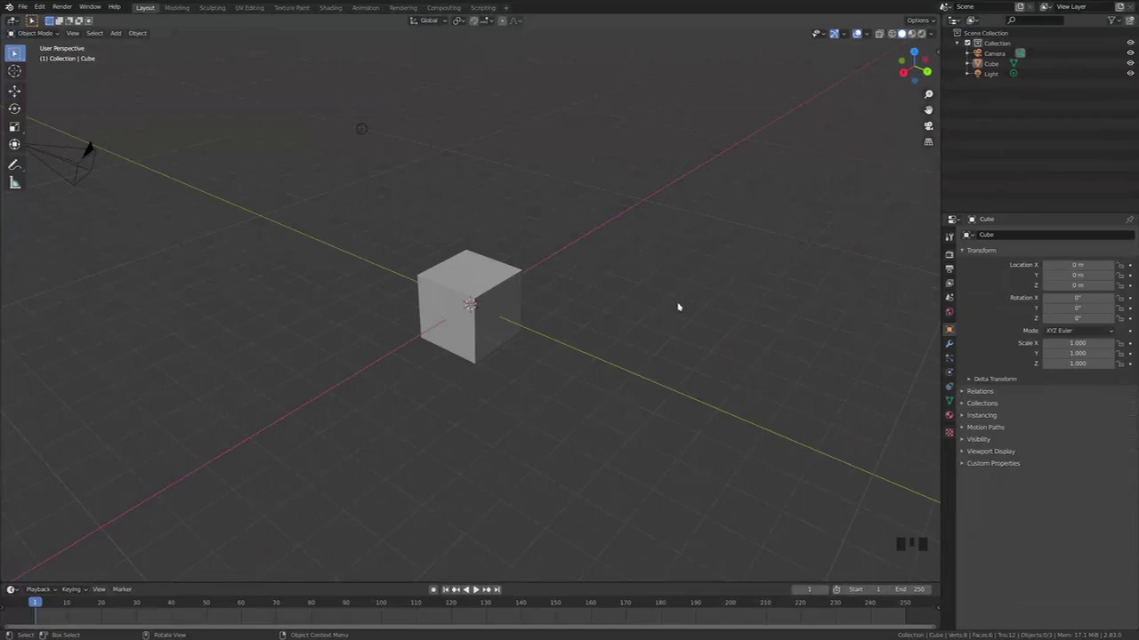
# Delete the default cube from the scene.
pyautogui.click(497, 280)
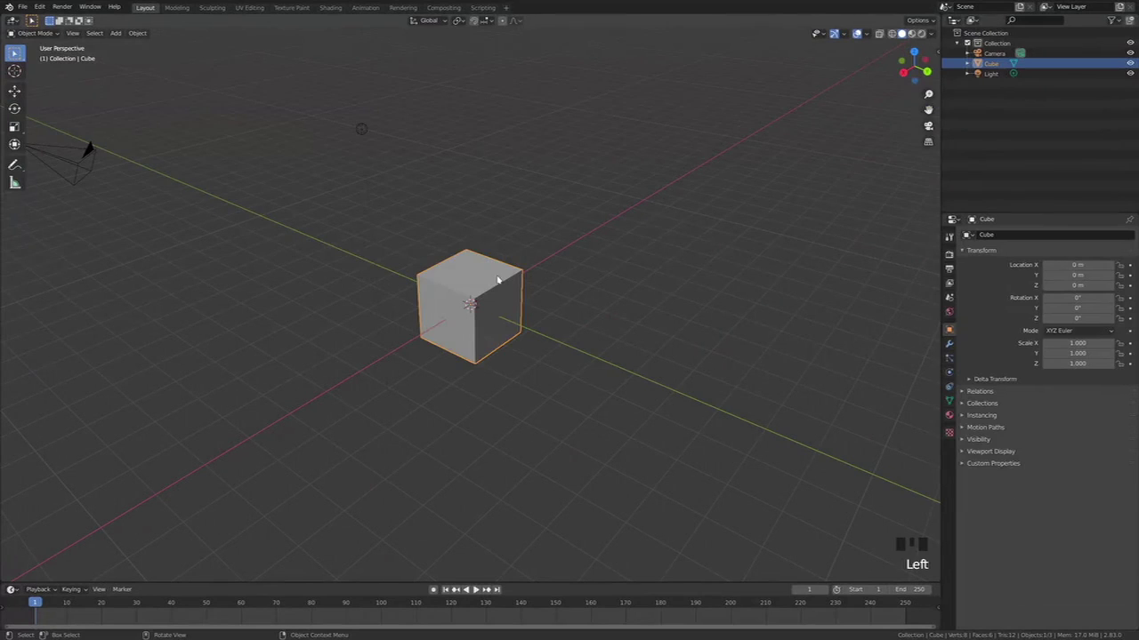
pyautogui.press('Delete')
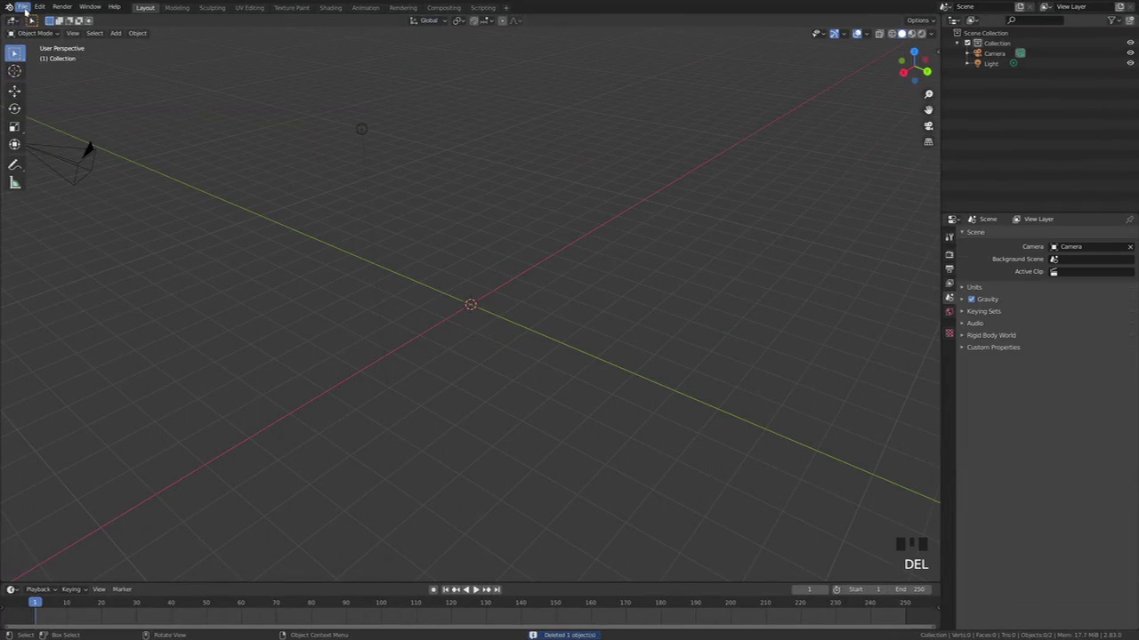
# Start importing images as planes and select all files from 0_background.PNG to 13_grass.PNG in exportedLayers/124tut.
pyautogui.click(22, 7)
pyautogui.moveTo(40, 144)
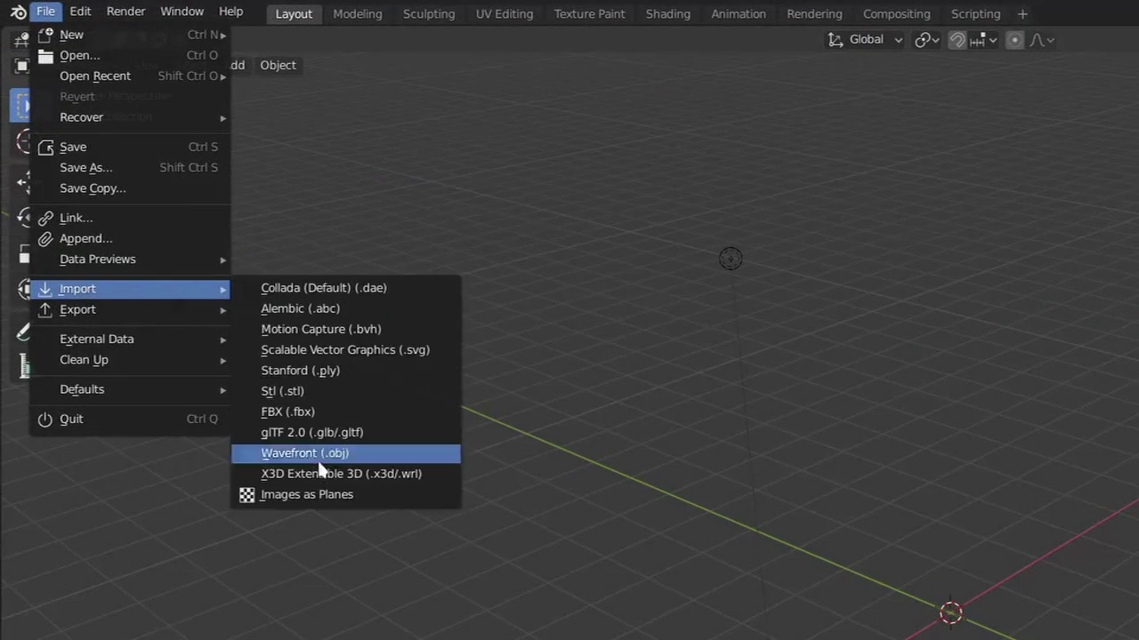
pyautogui.click(331, 492)
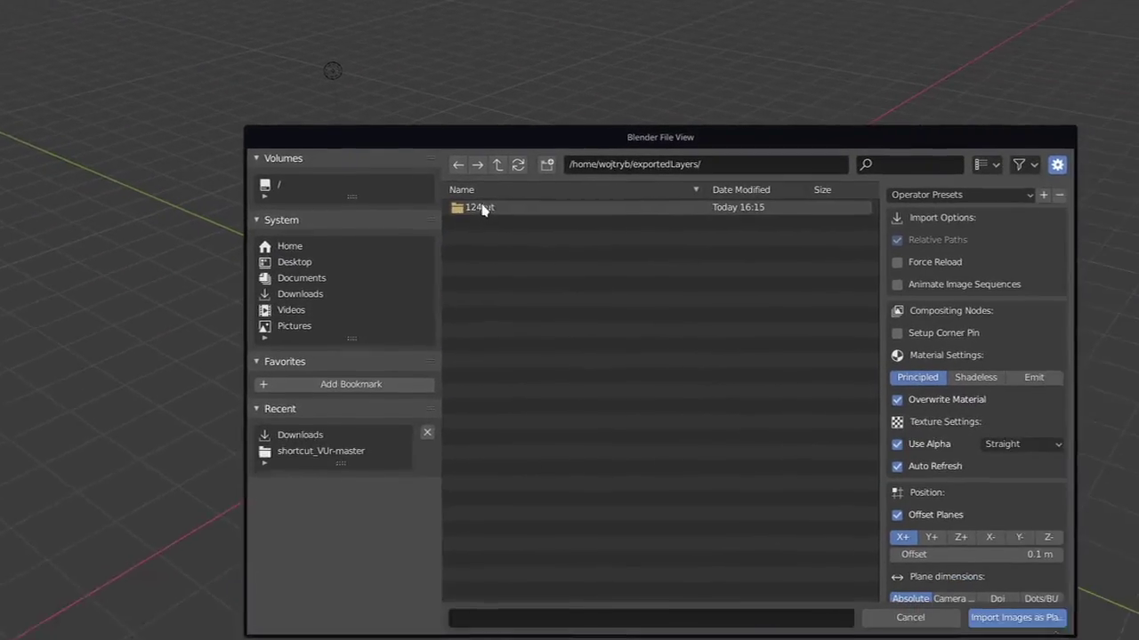
pyautogui.click(482, 207)
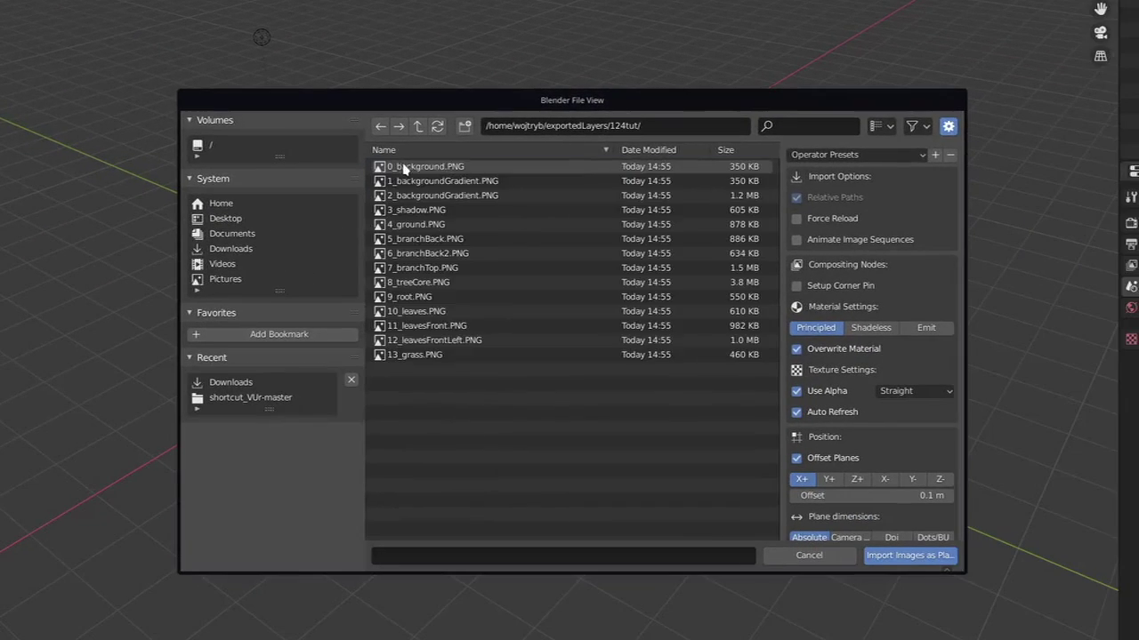
pyautogui.click(425, 167)
pyautogui.keyDown('shift'); pyautogui.click(409, 355); pyautogui.keyUp('shift')
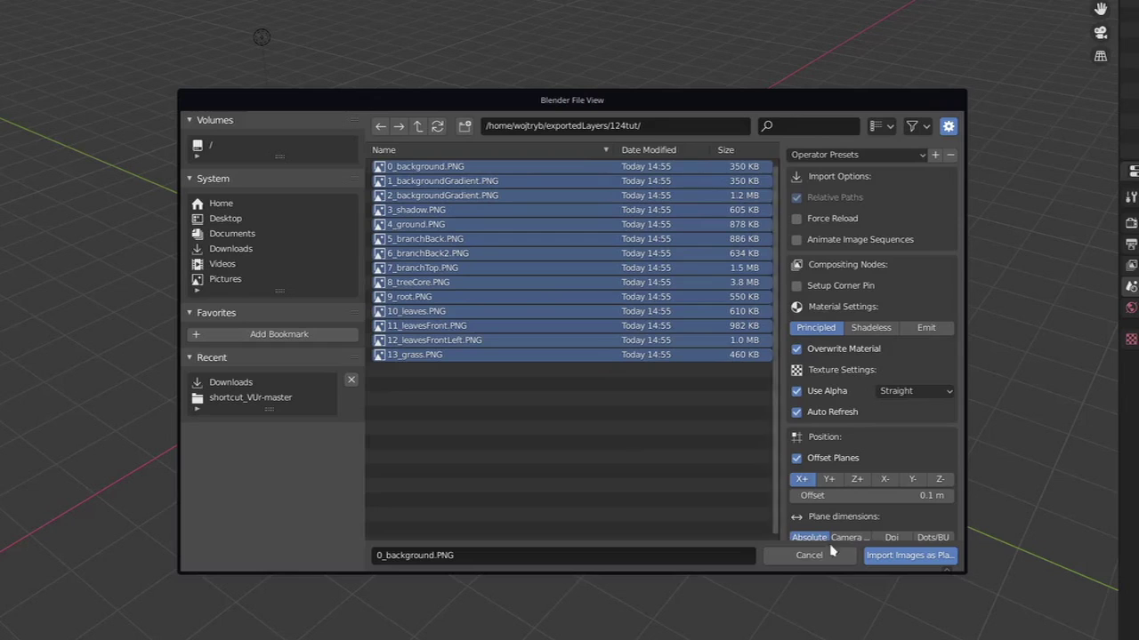
# Import the images as Shadeless planes, offset along Z+ by 0.01 m.
pyautogui.click(887, 480)
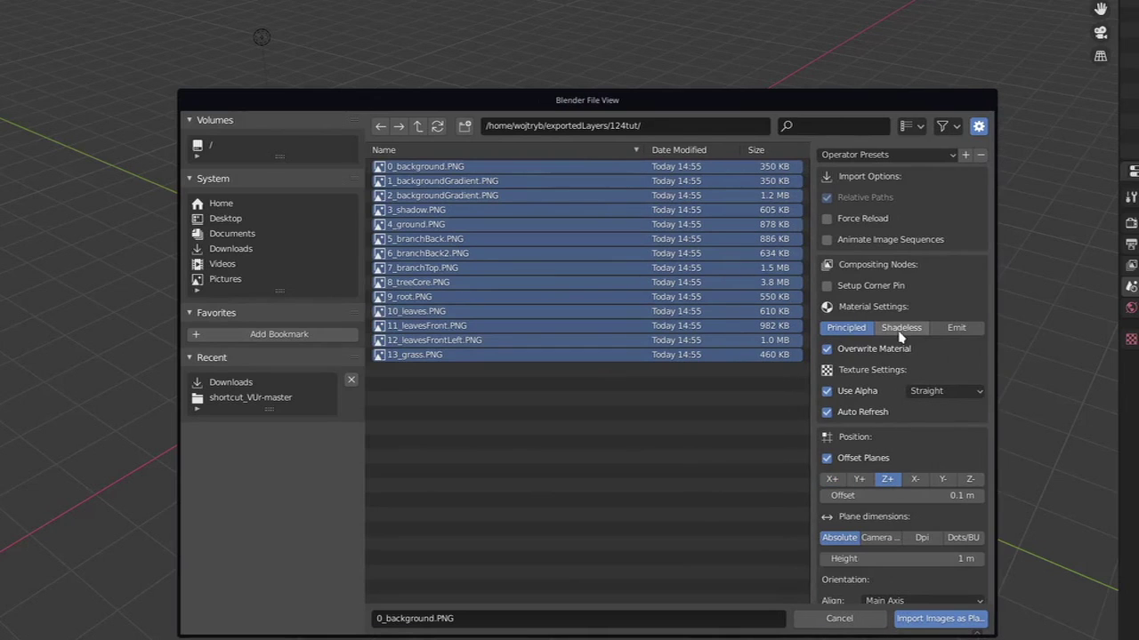
pyautogui.scroll(-1, 900, 336)
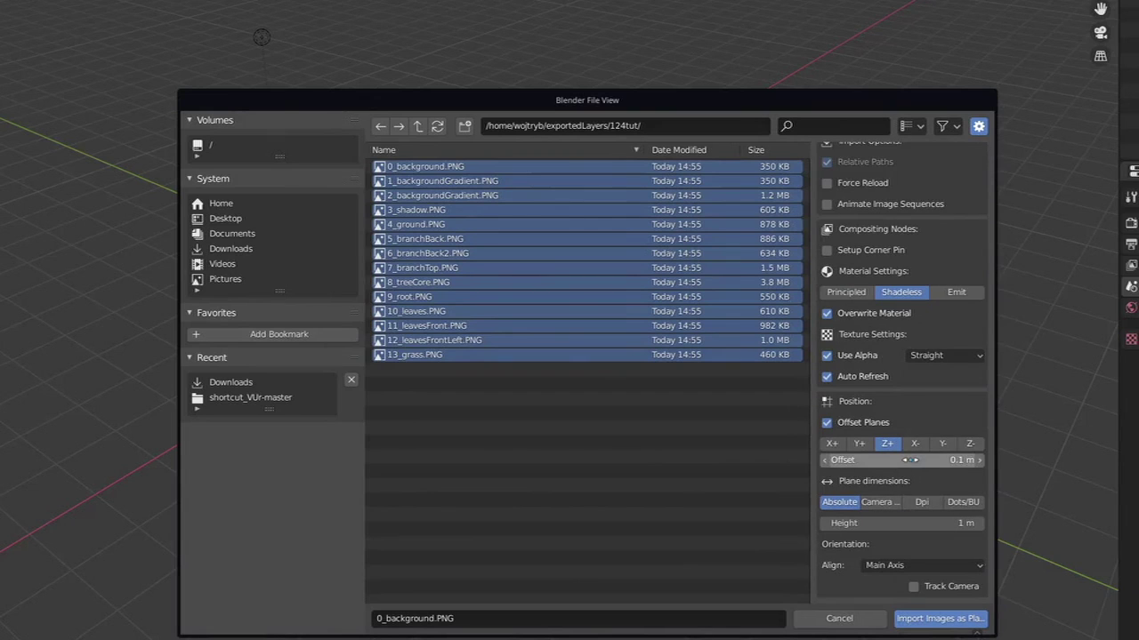
pyautogui.click(912, 461)
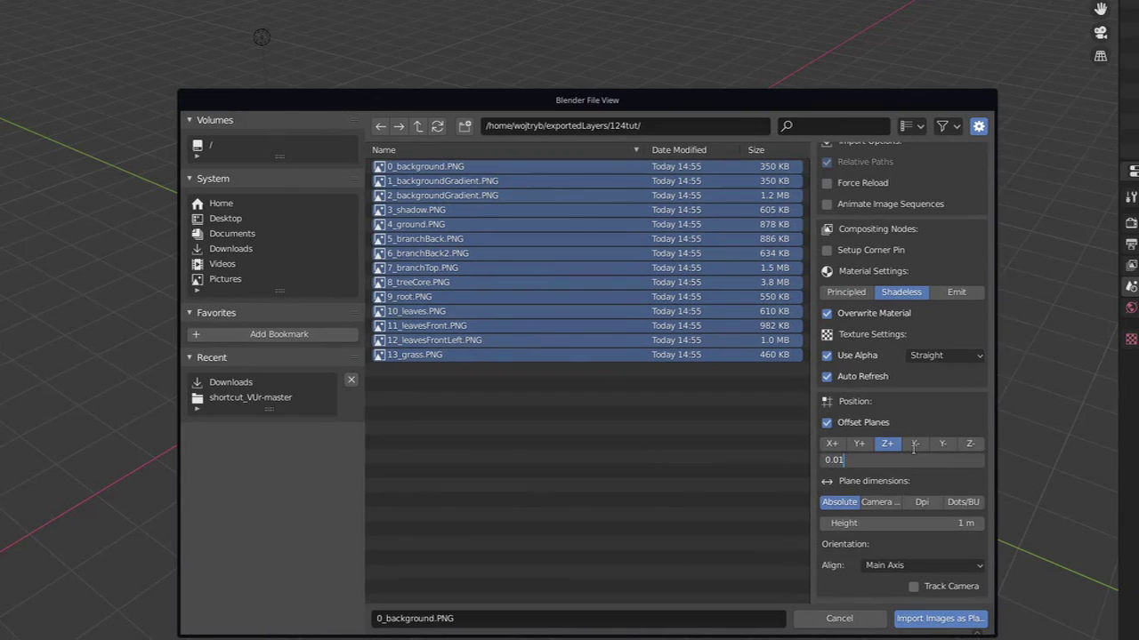
pyautogui.click(918, 619)
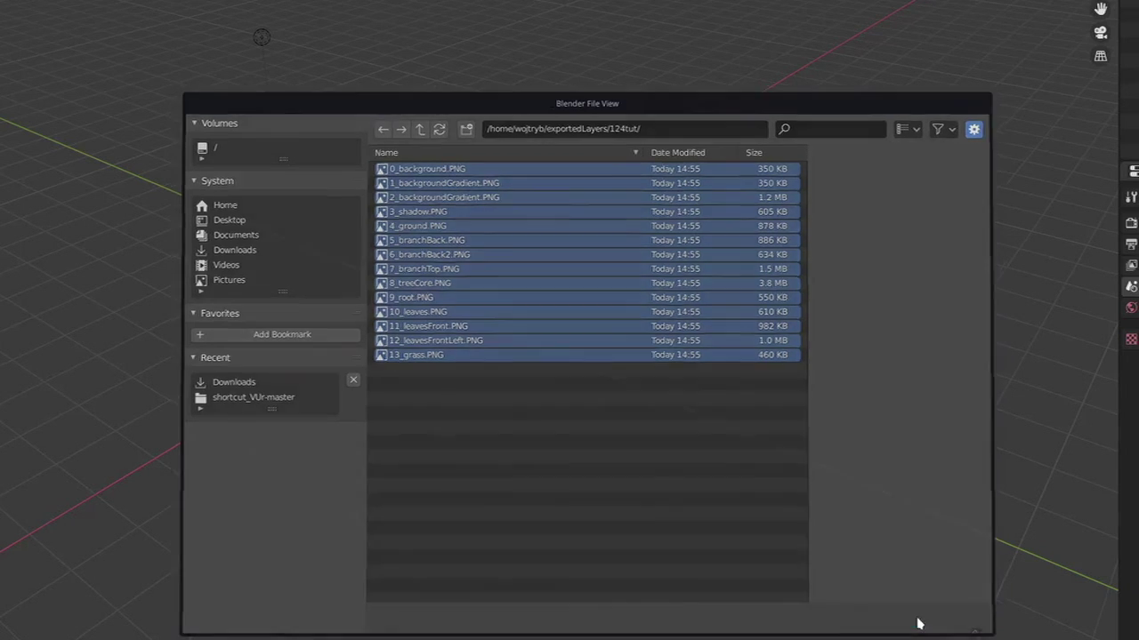
# Set the viewport shading to Rendered and look at the imported planes in the Right Orthographic view.
pyautogui.moveTo(536, 343)
pyautogui.mouseDown(button='middle')
pyautogui.moveTo(531, 328)
pyautogui.moveTo(522, 338)
pyautogui.moveTo(589, 323)
pyautogui.moveTo(565, 330)
pyautogui.mouseUp(button='middle')
pyautogui.scroll(6, 522, 339)
pyautogui.press('z')
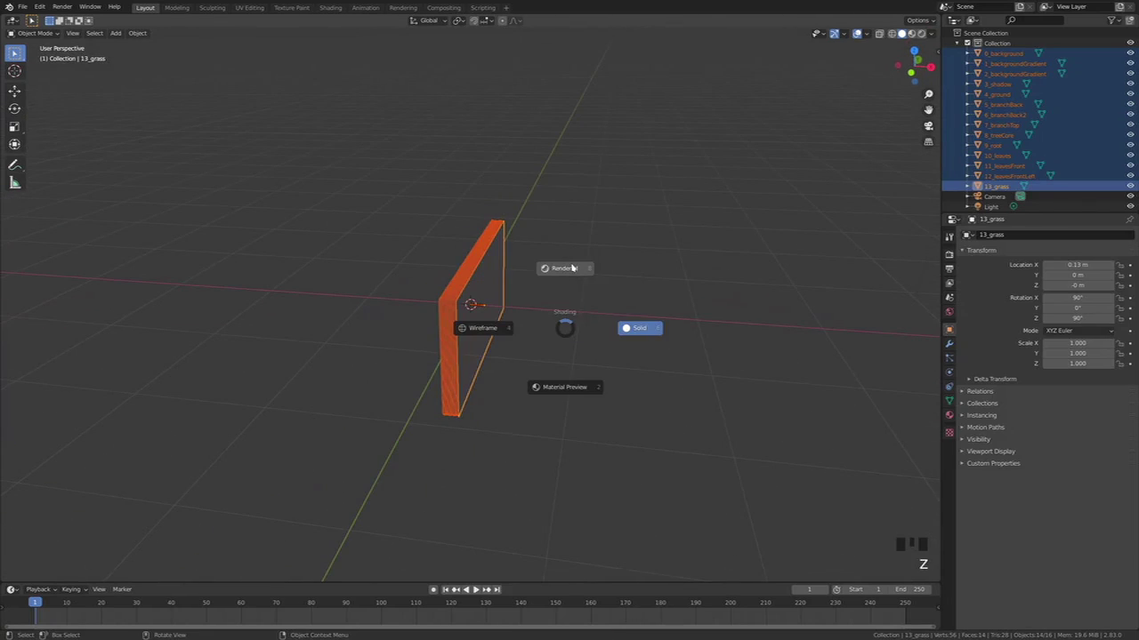
pyautogui.click(572, 267)
pyautogui.moveTo(572, 268)
pyautogui.mouseDown(button='middle')
pyautogui.moveTo(495, 295)
pyautogui.moveTo(569, 348)
pyautogui.moveTo(580, 332)
pyautogui.moveTo(591, 364)
pyautogui.mouseUp(button='middle')
pyautogui.scroll(2, 498, 303)
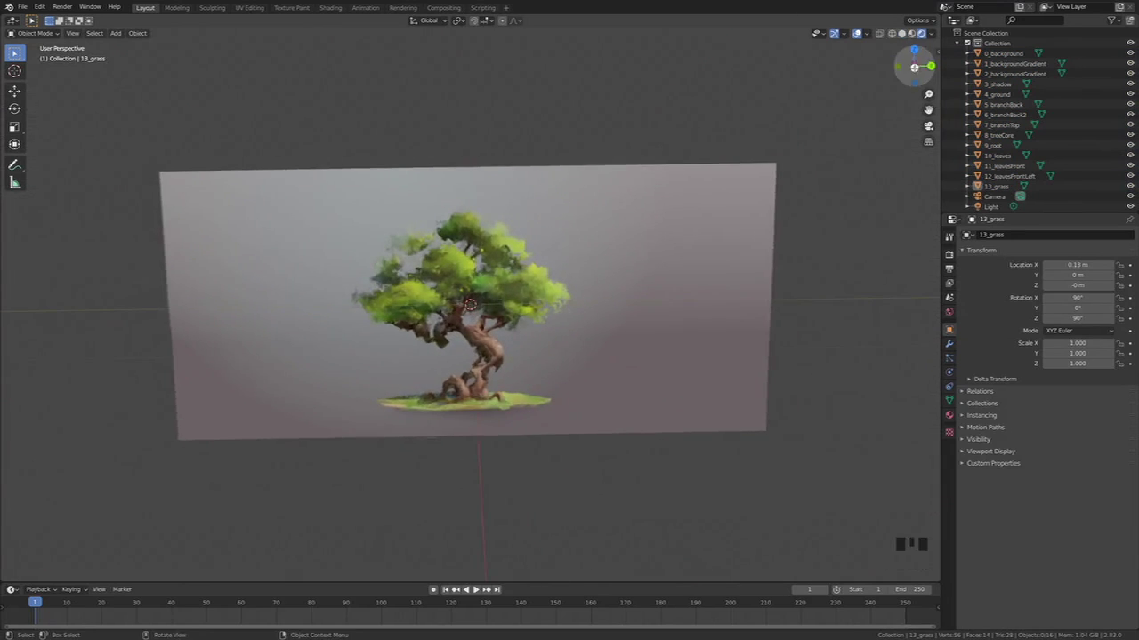
pyautogui.click(914, 66)
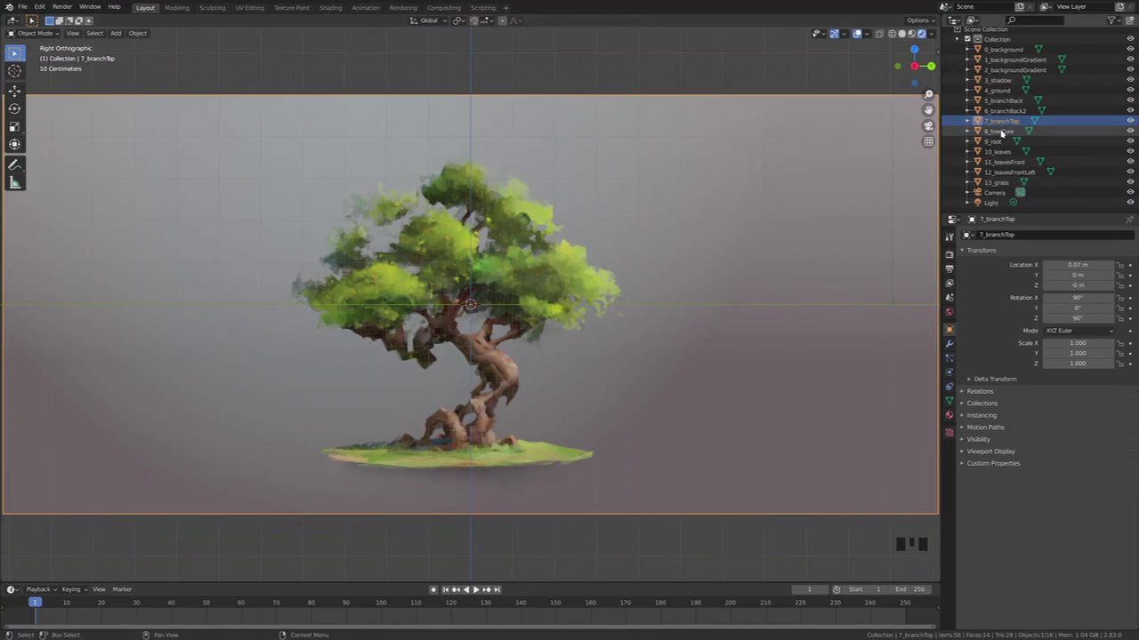
# Try to move the 8_treeCore and 5_branchBack planes in the orthographic view.
pyautogui.click(605, 313)
pyautogui.press('g')
pyautogui.rightClick(610, 311)
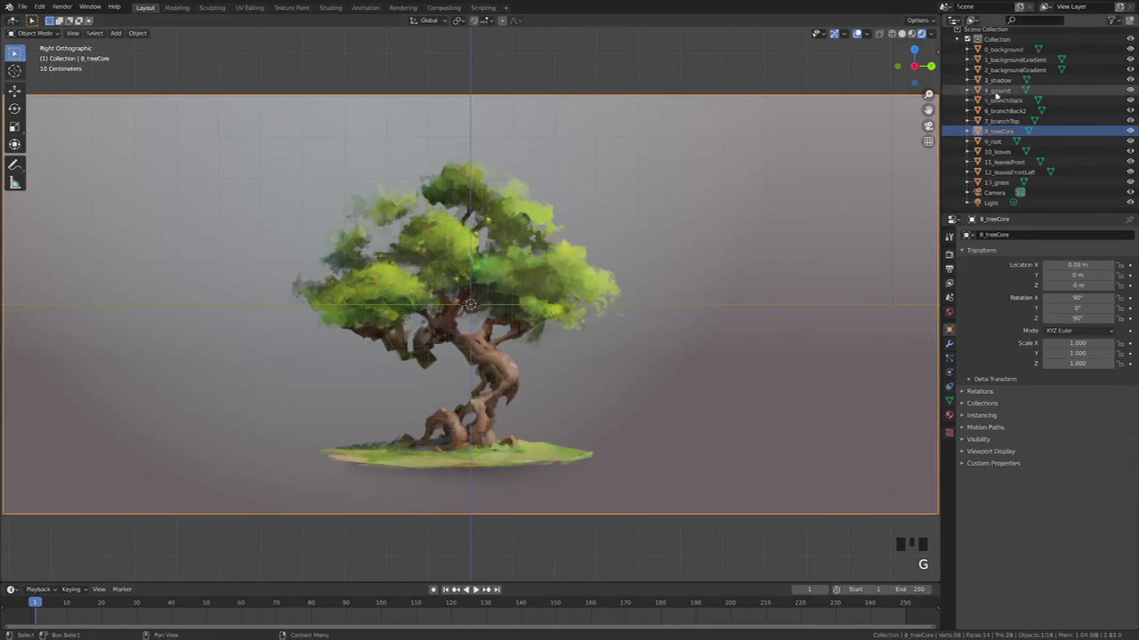
pyautogui.click(1000, 99)
pyautogui.press('g')
pyautogui.press('Escape')
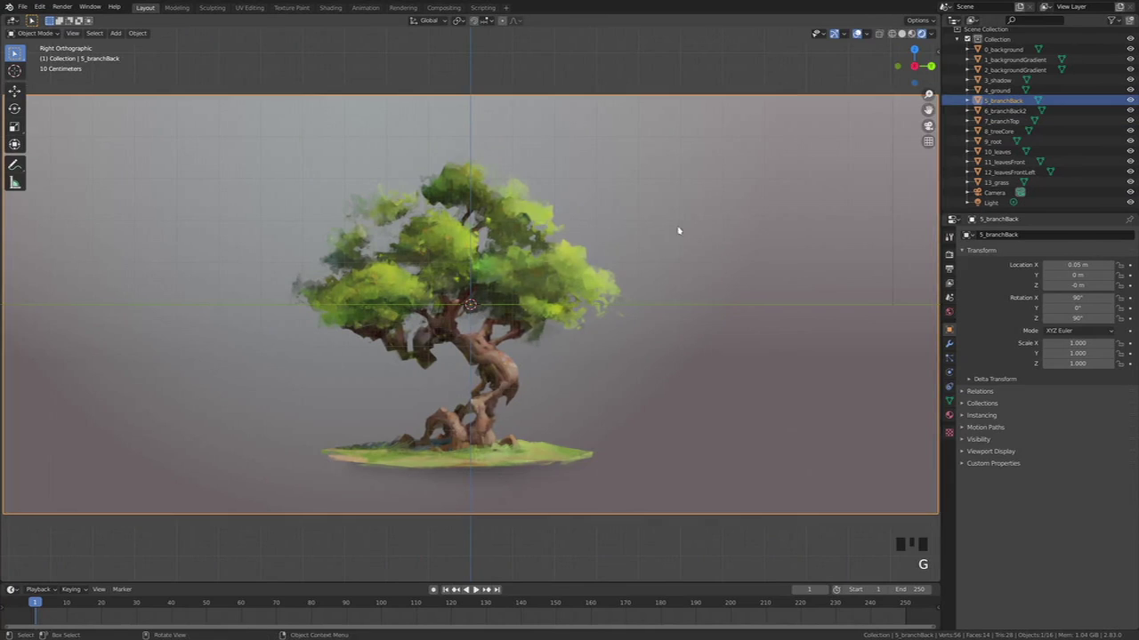
# Try to rotate the 5_branchBack plane and scale it along the global Z axis.
pyautogui.press('r')
pyautogui.press('s')
pyautogui.press('z')
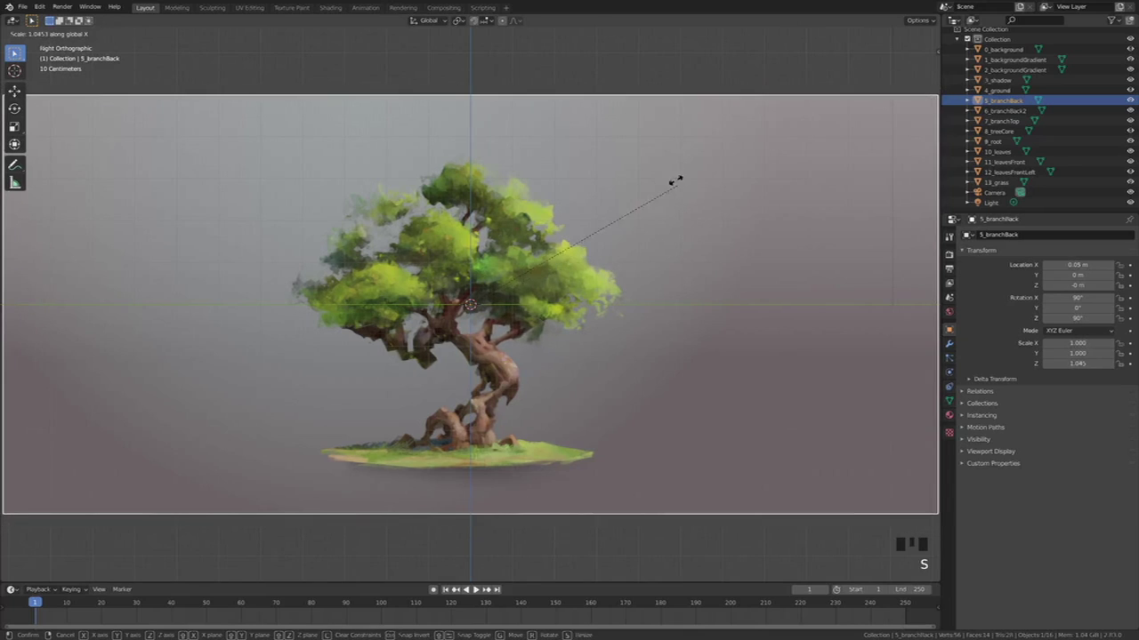
pyautogui.press('z')
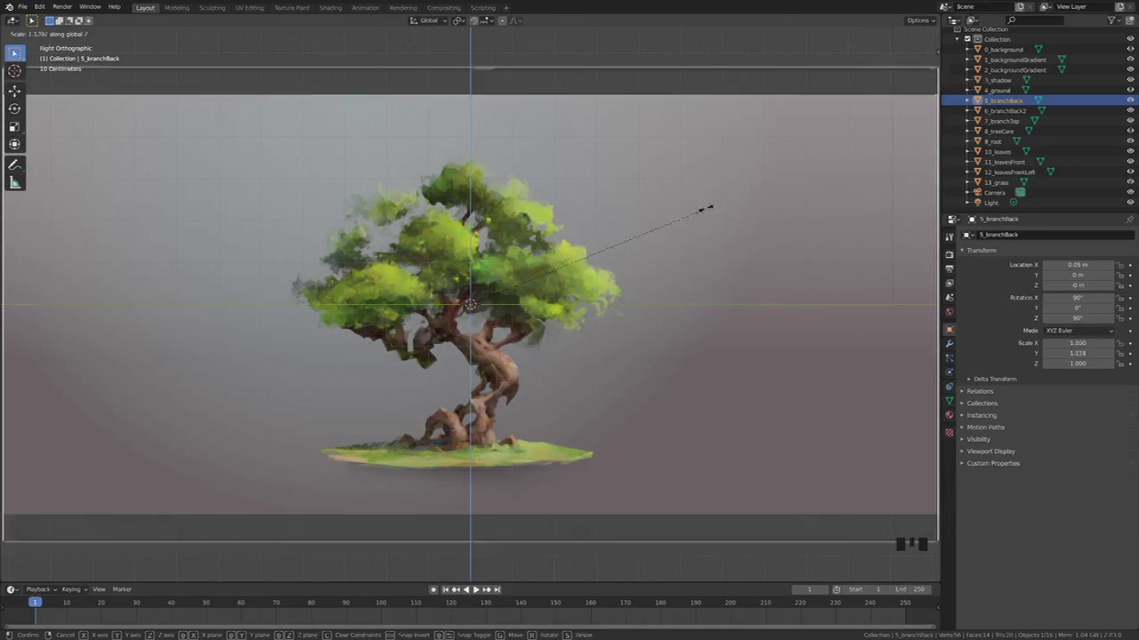
pyautogui.press('Escape')
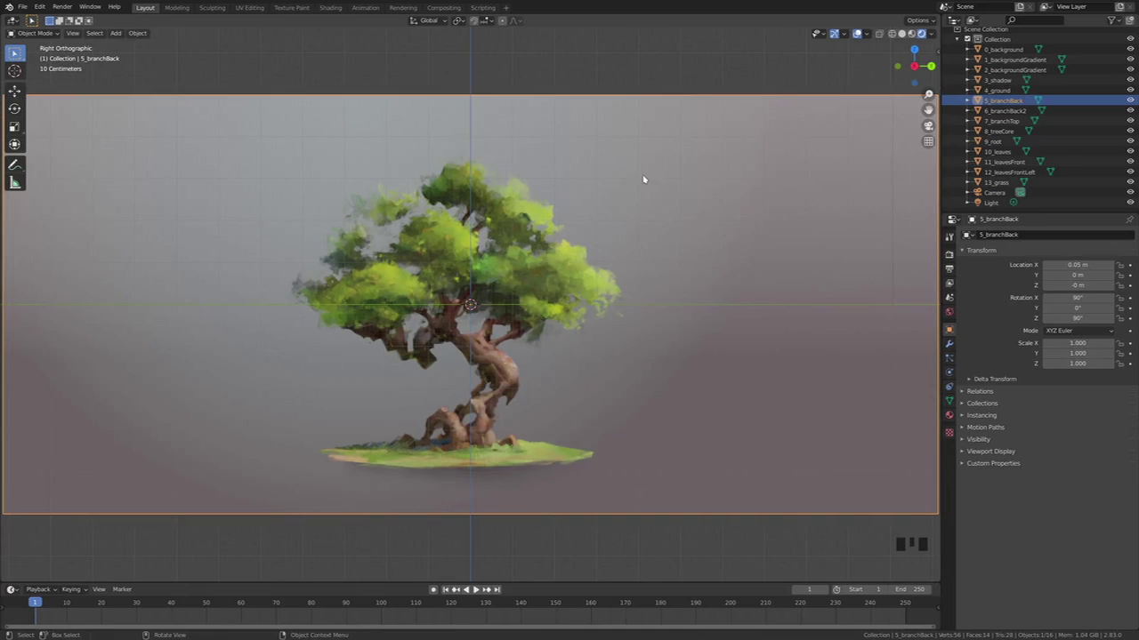
# Knife-cut a closed polygon around the back branch on the 5_branchBack plane.
pyautogui.scroll(1, 644, 180)
pyautogui.click(1004, 102)
pyautogui.press('Tab')
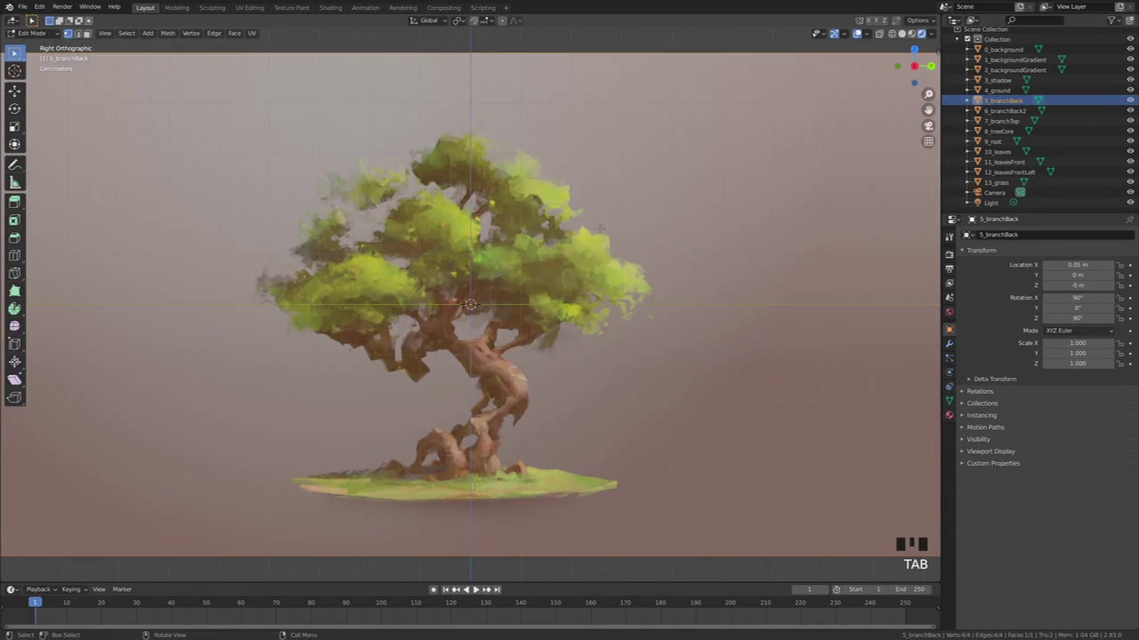
pyautogui.press('k')
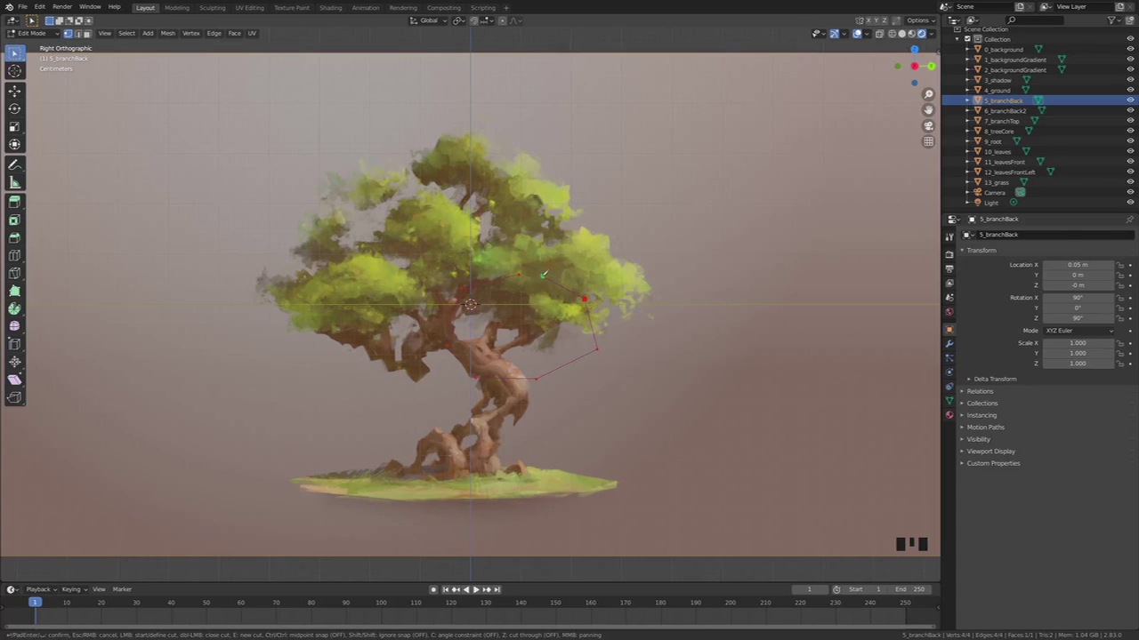
pyautogui.press('Return')
# Delete the faces of 5_branchBack outside the cut outline and return to Object Mode.
pyautogui.press('3')
pyautogui.click(579, 198)
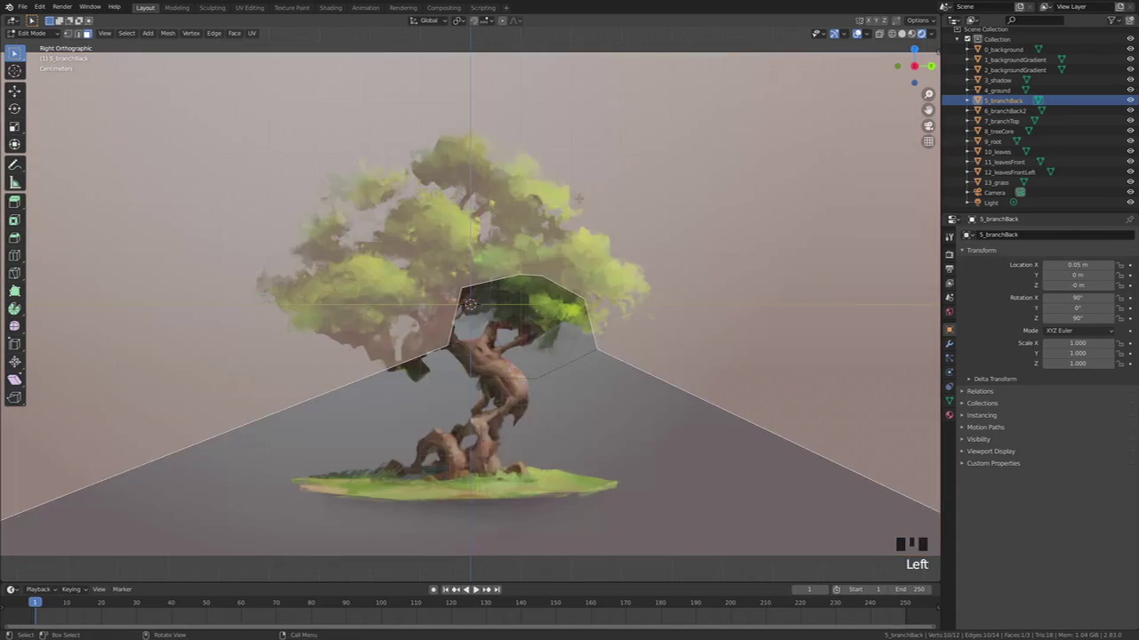
pyautogui.keyDown('shift'); pyautogui.click(580, 396); pyautogui.keyUp('shift')
pyautogui.press('x')
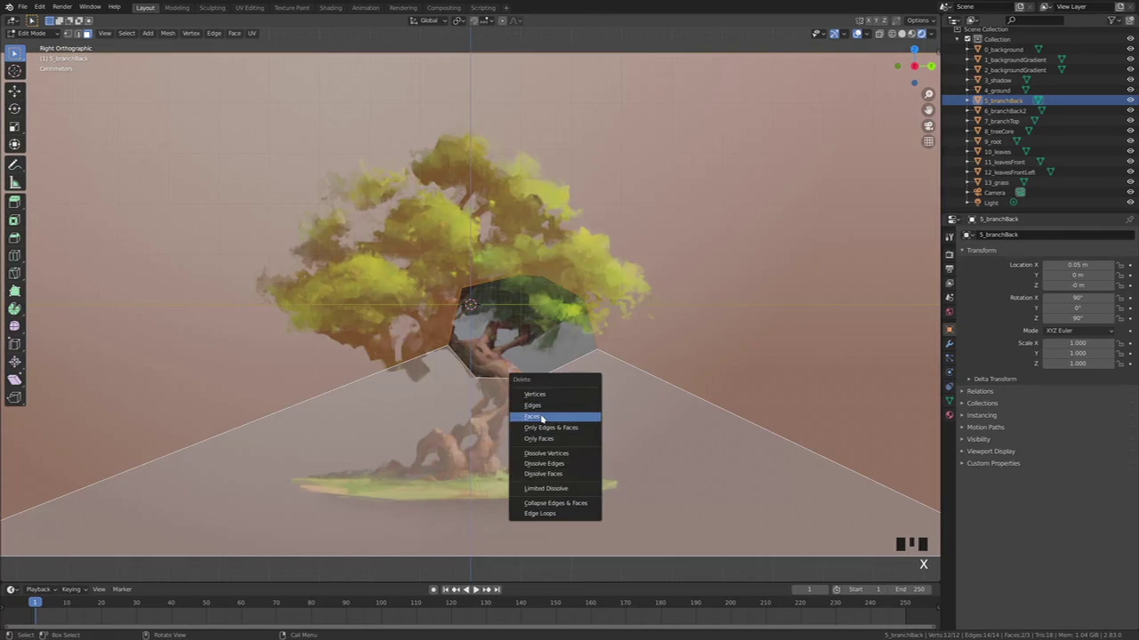
pyautogui.click(541, 417)
pyautogui.press('Tab')
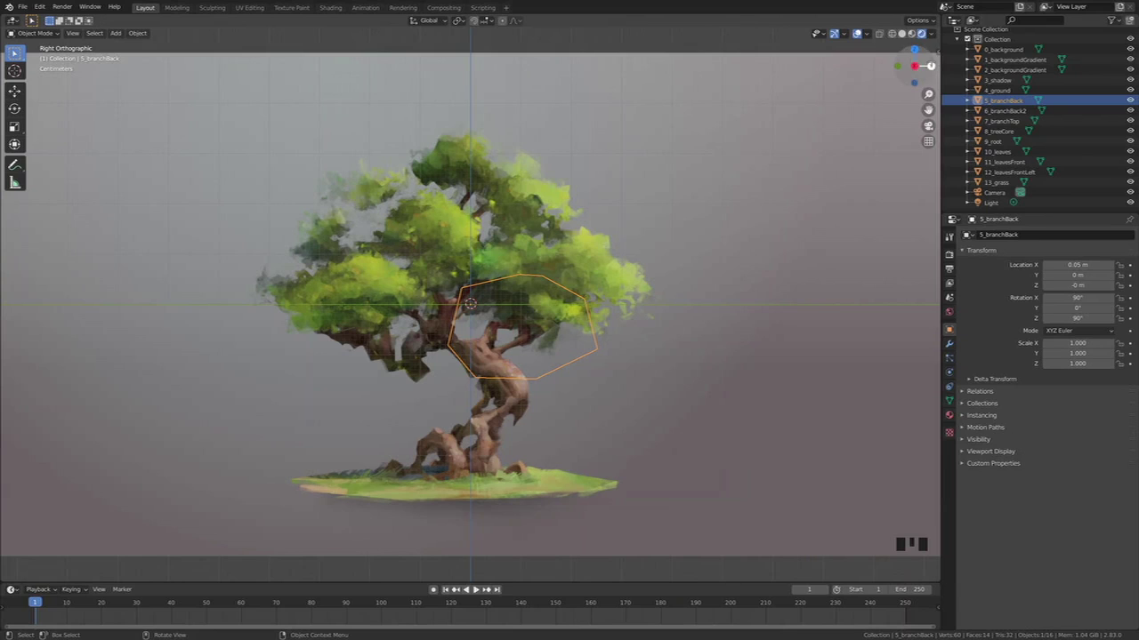
# Place the 3D cursor on the 5_branchBack plane at the branch's base and add a Cube empty there.
pyautogui.click(929, 65)
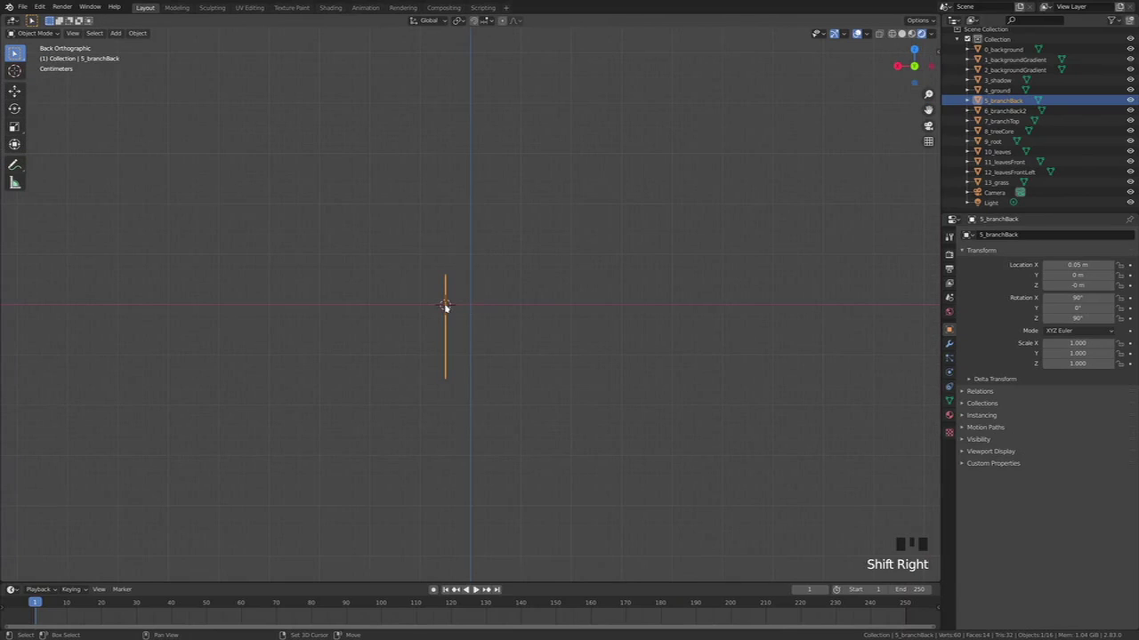
pyautogui.click(930, 65)
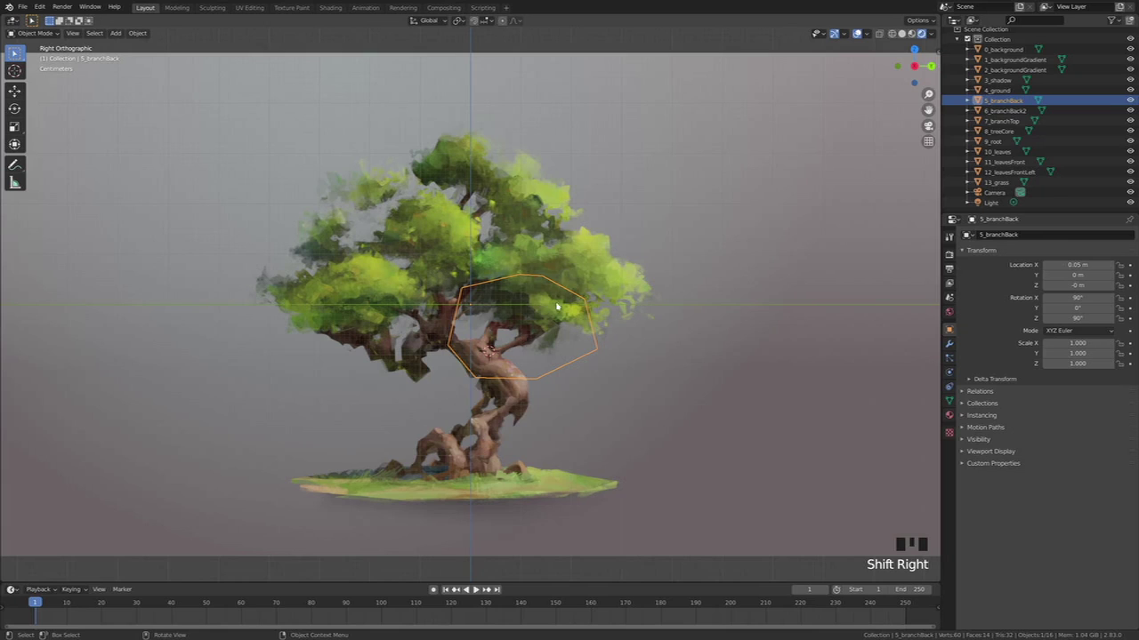
pyautogui.hotkey('shift', 'a')
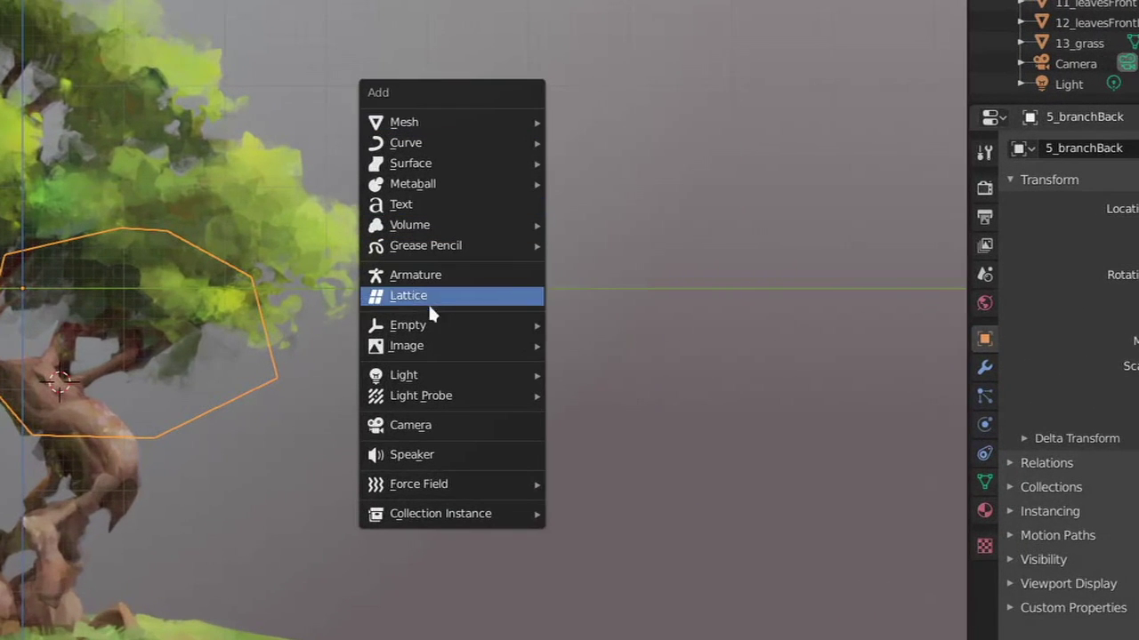
pyautogui.moveTo(427, 325)
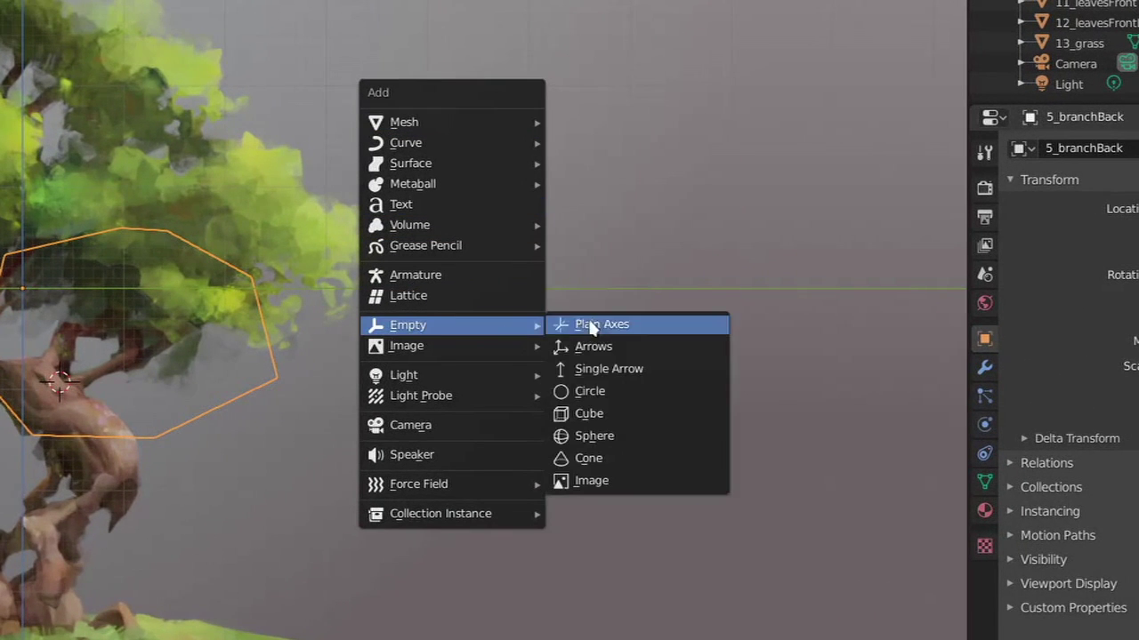
pyautogui.click(597, 414)
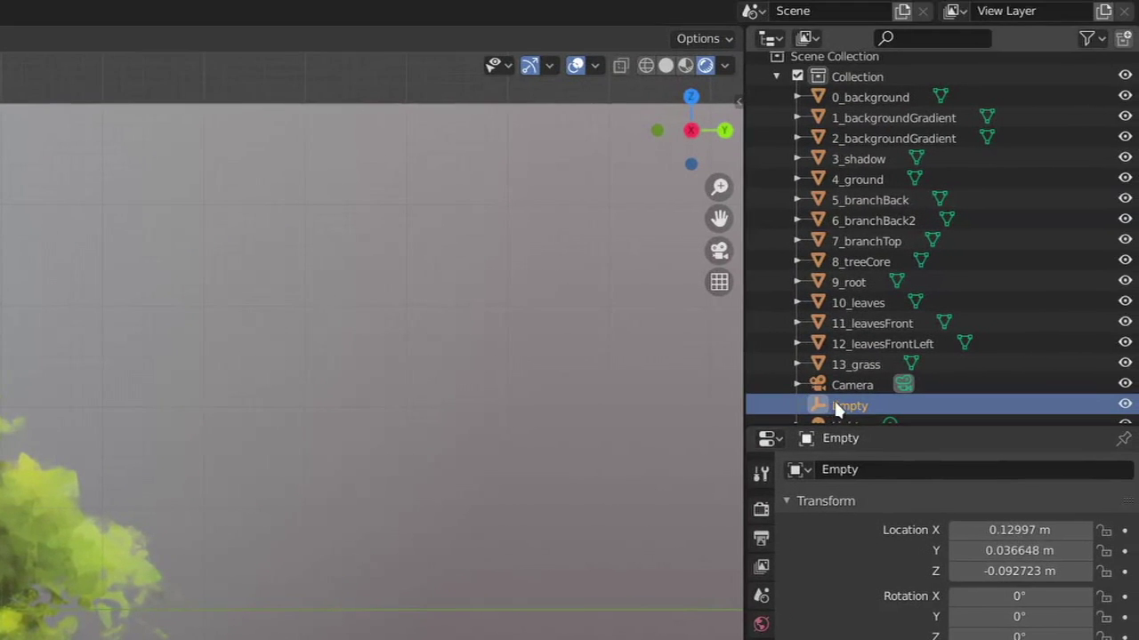
# Parent the 5_branchBack plane to the empty and rename the empty 5_branchBack.
pyautogui.click(965, 204)
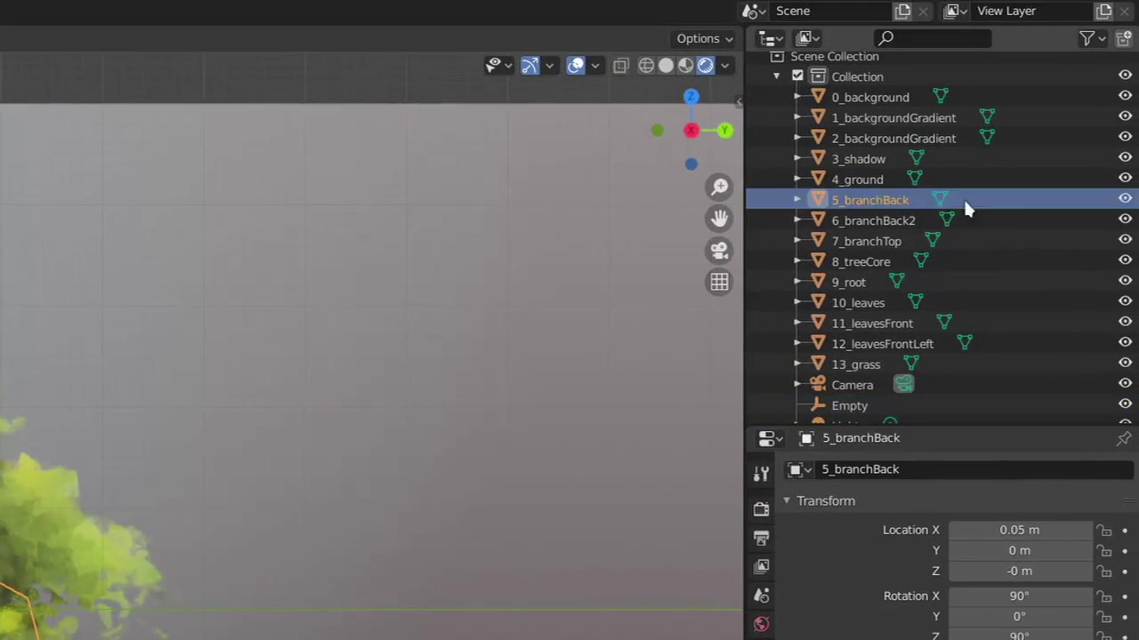
pyautogui.moveTo(863, 198); pyautogui.dragTo(845, 406)
pyautogui.doubleClick(852, 379)
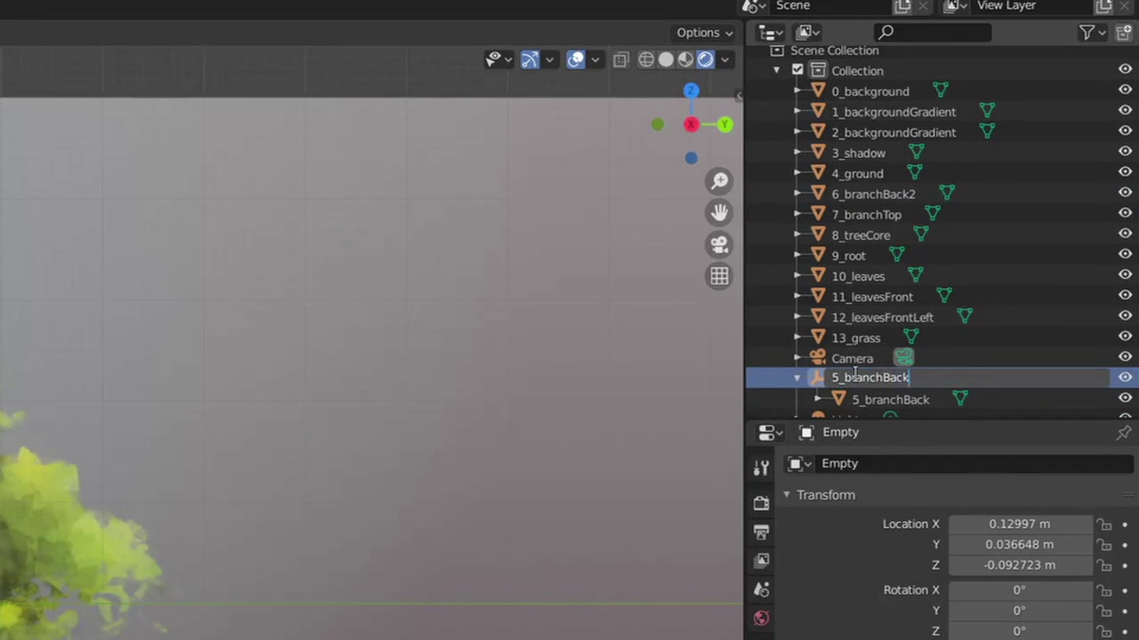
pyautogui.write('5_branchBack')
pyautogui.press('Return')
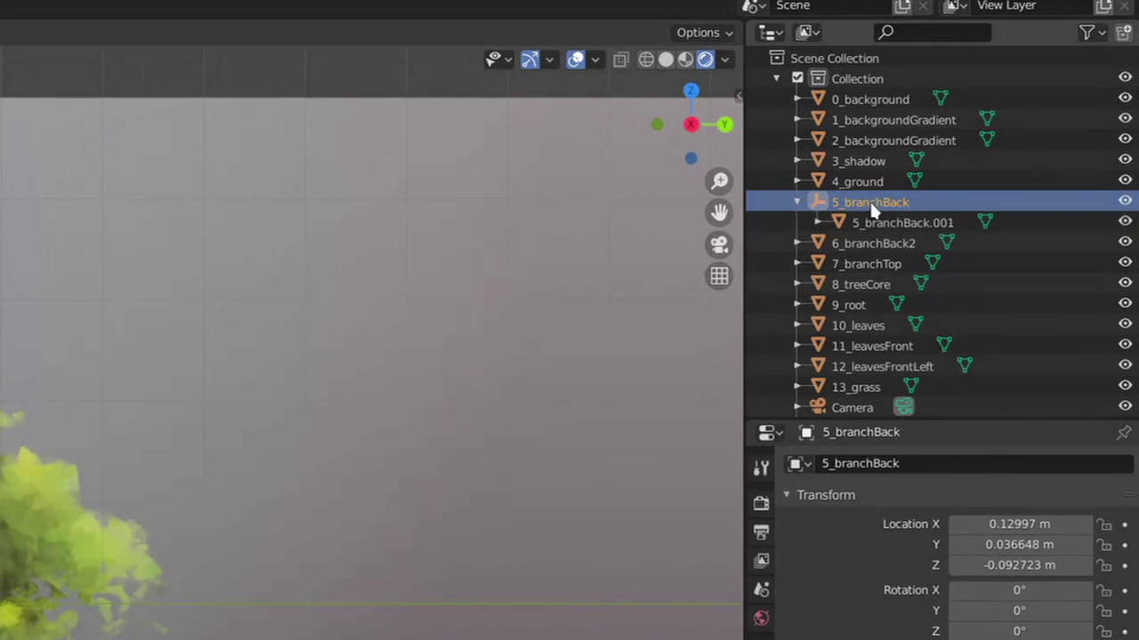
# Parent the 5_branchBack empty to 8_treeCore and adjust the hierarchy's expansion to show it.
pyautogui.moveTo(869, 200); pyautogui.dragTo(856, 286)
pyautogui.click(801, 240)
pyautogui.click(821, 281)
# Try scaling 8_treeCore along Z and rotating the 5_branchBack empty to test the parenting.
pyautogui.click(864, 241)
pyautogui.press('s')
pyautogui.press('z')
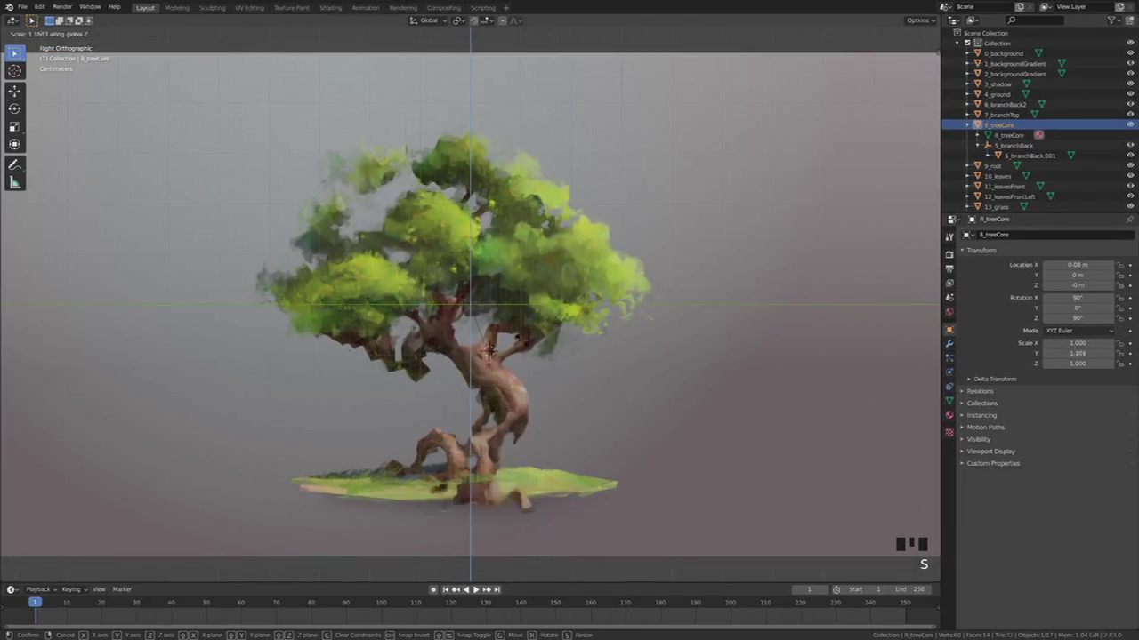
pyautogui.rightClick(518, 341)
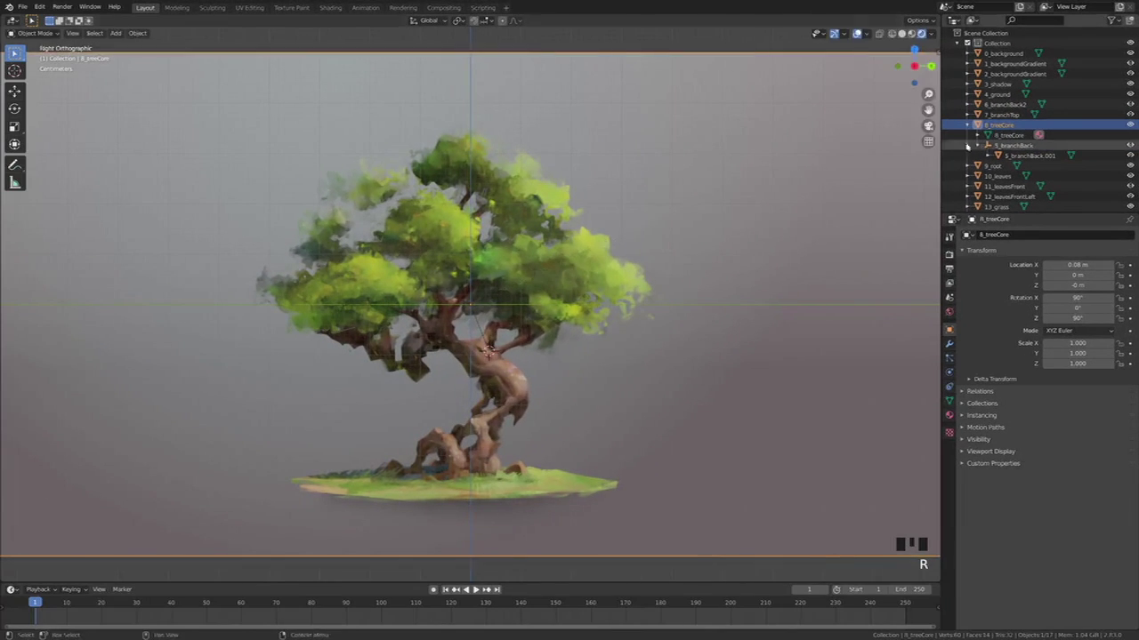
pyautogui.click(994, 145)
pyautogui.press('r')
pyautogui.click(665, 231)
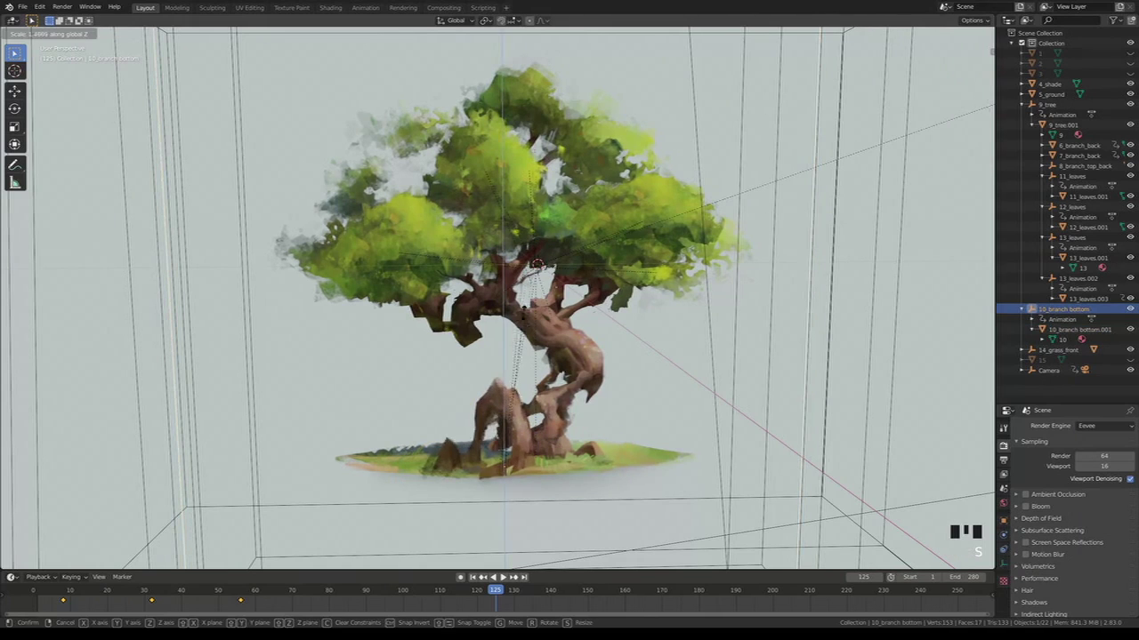
# Try out the finished tree scene's rig by selecting several parts and rotating one of them.
pyautogui.click(498, 401)
pyautogui.click(488, 356)
pyautogui.click(515, 338)
pyautogui.click(614, 291)
pyautogui.click(588, 301)
pyautogui.click(588, 301)
pyautogui.moveTo(649, 271); pyautogui.dragTo(628, 260, button='middle')
pyautogui.press('r')
pyautogui.rightClick(658, 246)
# Try scaling parts of the finished tree along Z, including the 13_leaves.001 foliage plane.
pyautogui.press('s')
pyautogui.press('z')
pyautogui.rightClick(630, 230)
pyautogui.press('s')
pyautogui.press('z')
pyautogui.rightClick(620, 228)
pyautogui.click(419, 256)
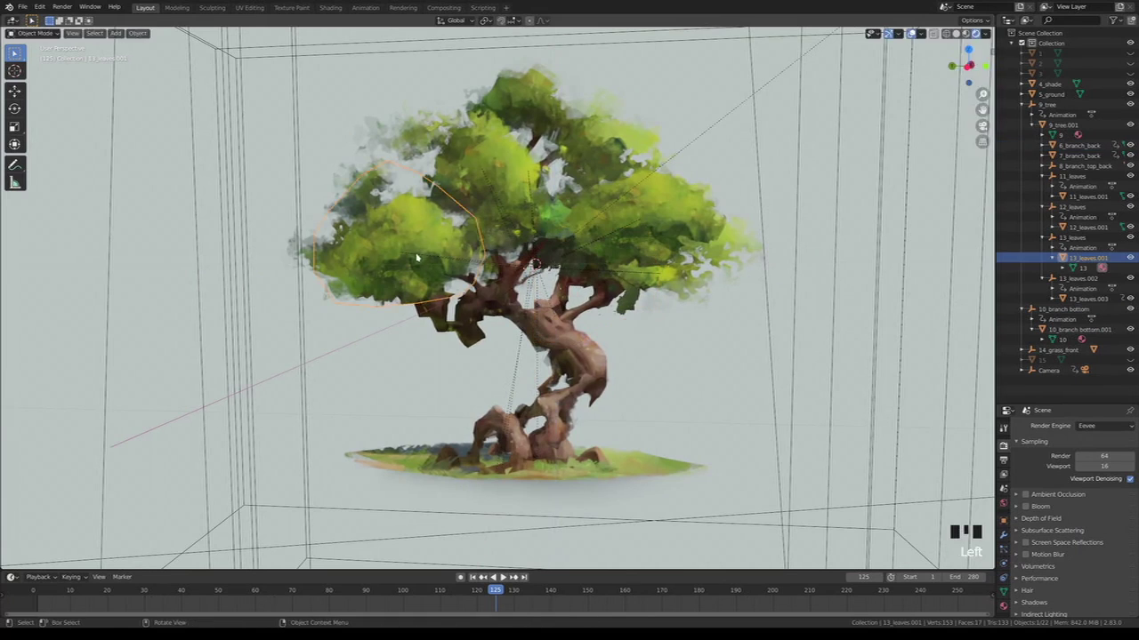
pyautogui.press('s')
pyautogui.press('z')
pyautogui.press('Return')
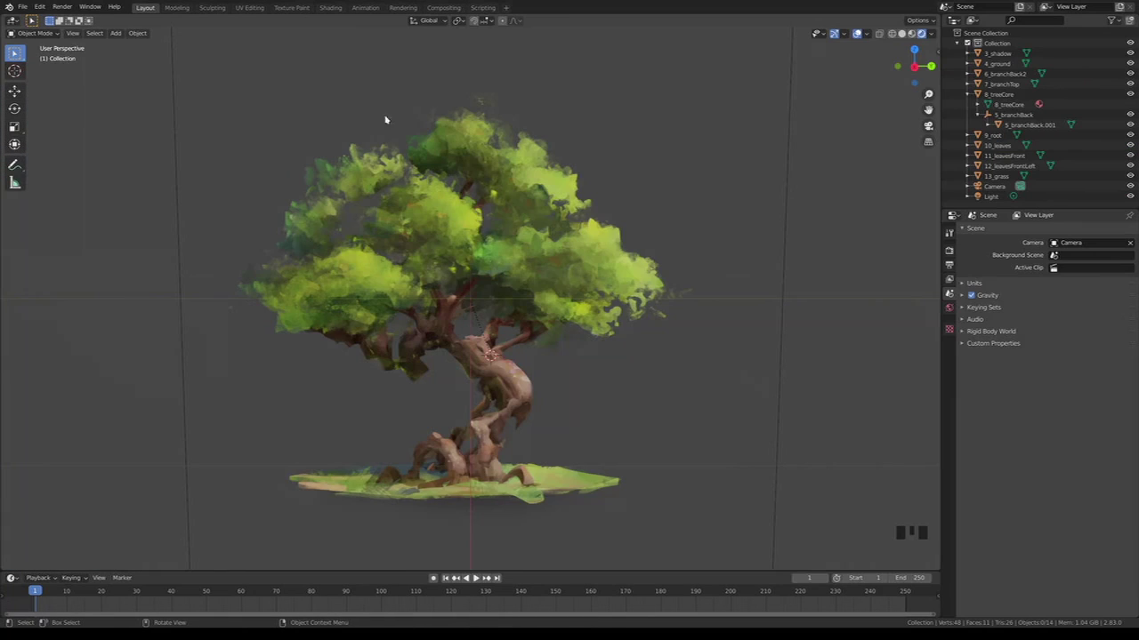
# Switch to the Animation workspace and show the tree in Rendered shading in its viewports.
pyautogui.click(367, 10)
pyautogui.press('z')
pyautogui.press('z')
pyautogui.scroll(8, 176, 236)
pyautogui.scroll(7, 674, 287)
pyautogui.moveTo(674, 287); pyautogui.dragTo(765, 240, button='middle')
# Select the 5_branchBack empty under 8_treeCore and insert a rotation keyframe at frame 1.
pyautogui.click(967, 94)
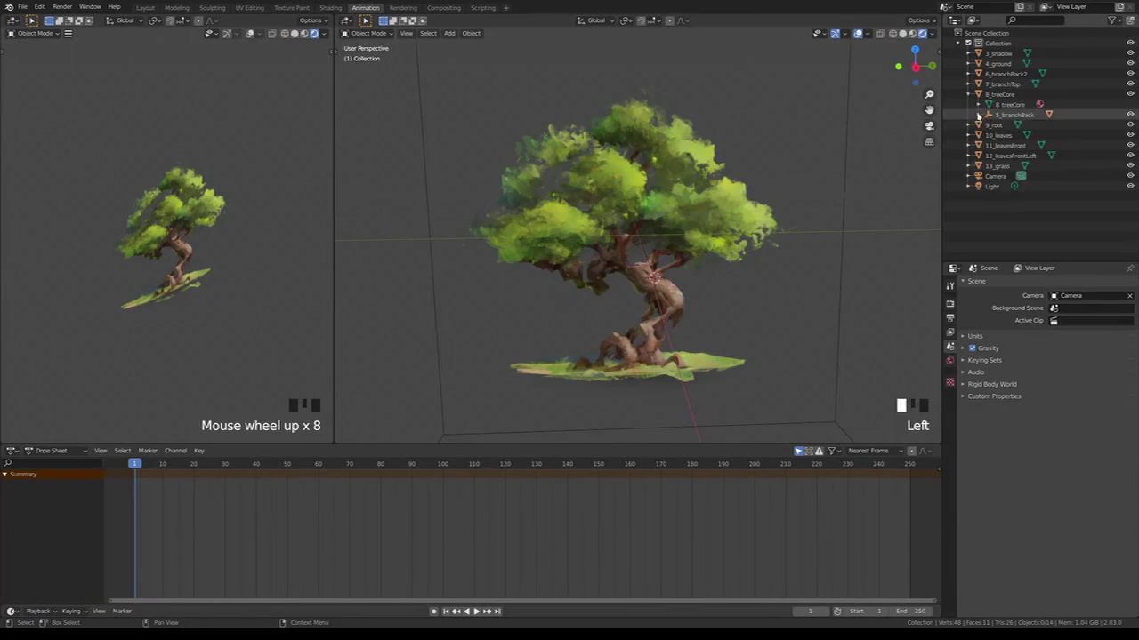
pyautogui.click(979, 115)
pyautogui.click(1014, 114)
pyautogui.moveTo(903, 190); pyautogui.dragTo(795, 272, button='middle')
pyautogui.press('n')
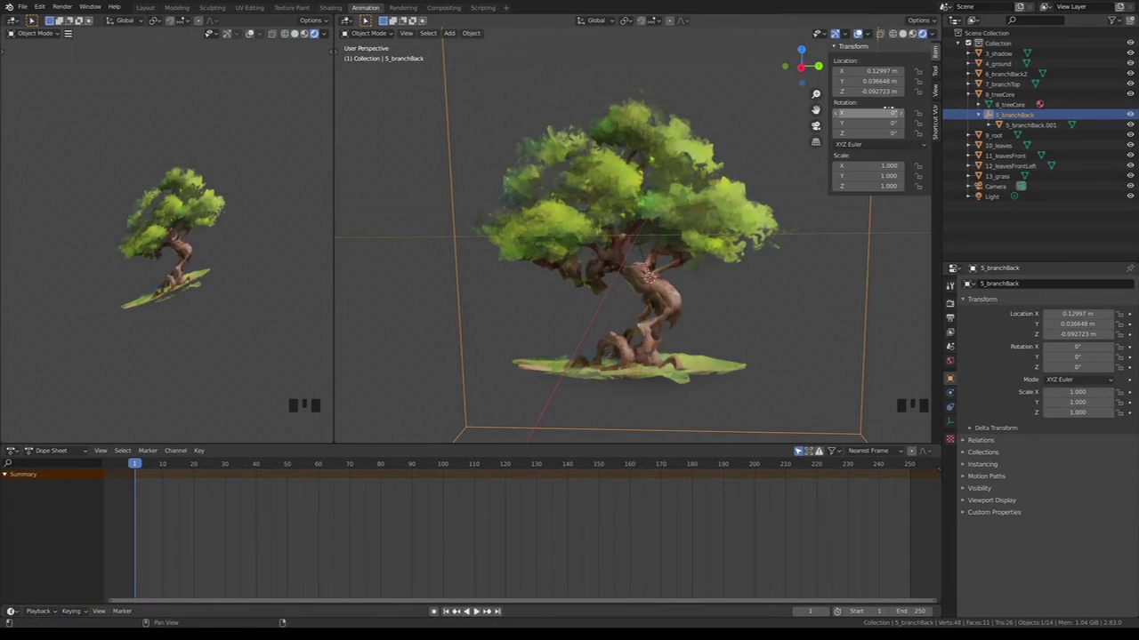
pyautogui.press('i')
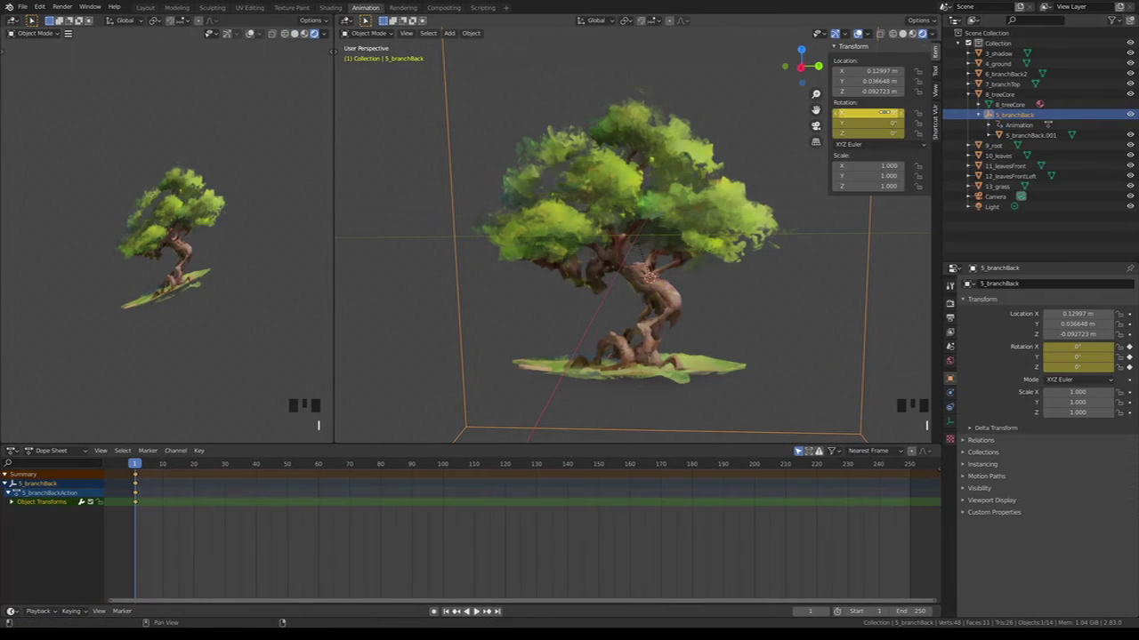
# Duplicate the empty's first keyframe to frame 40 and key a 22.1° X rotation at frame 20.
pyautogui.hotkey('shift', 'd')
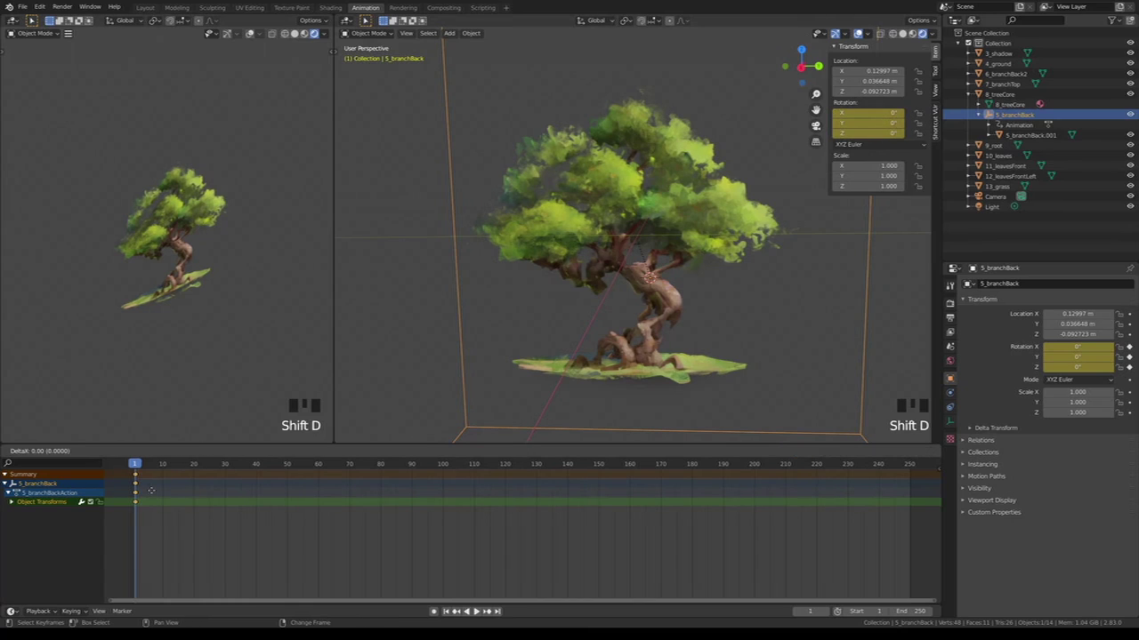
pyautogui.click(272, 492)
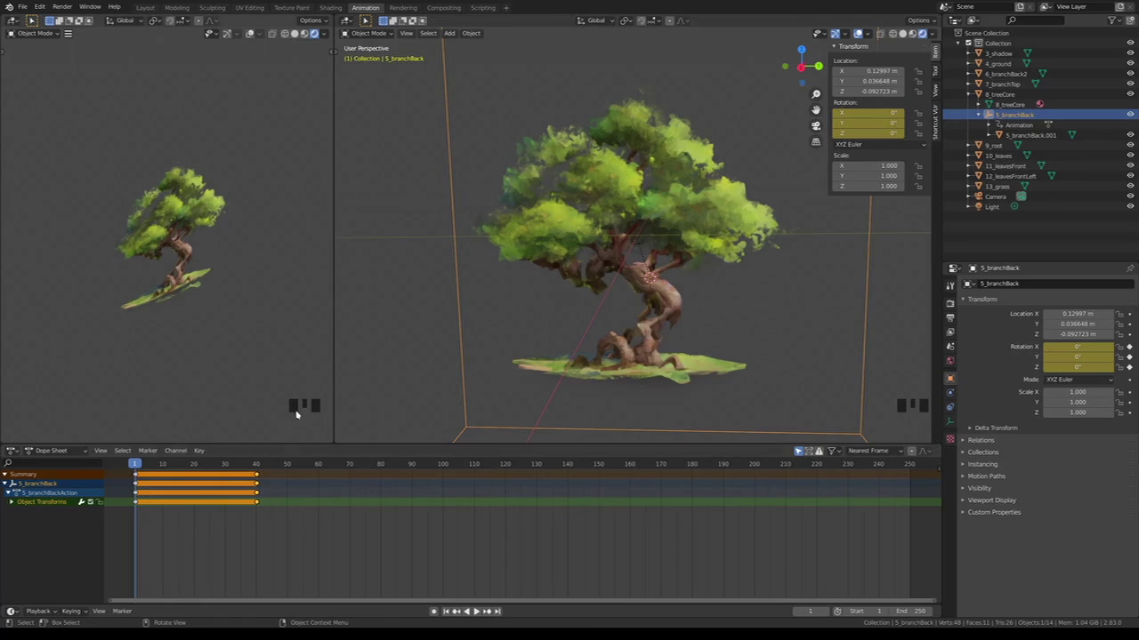
pyautogui.click(204, 464)
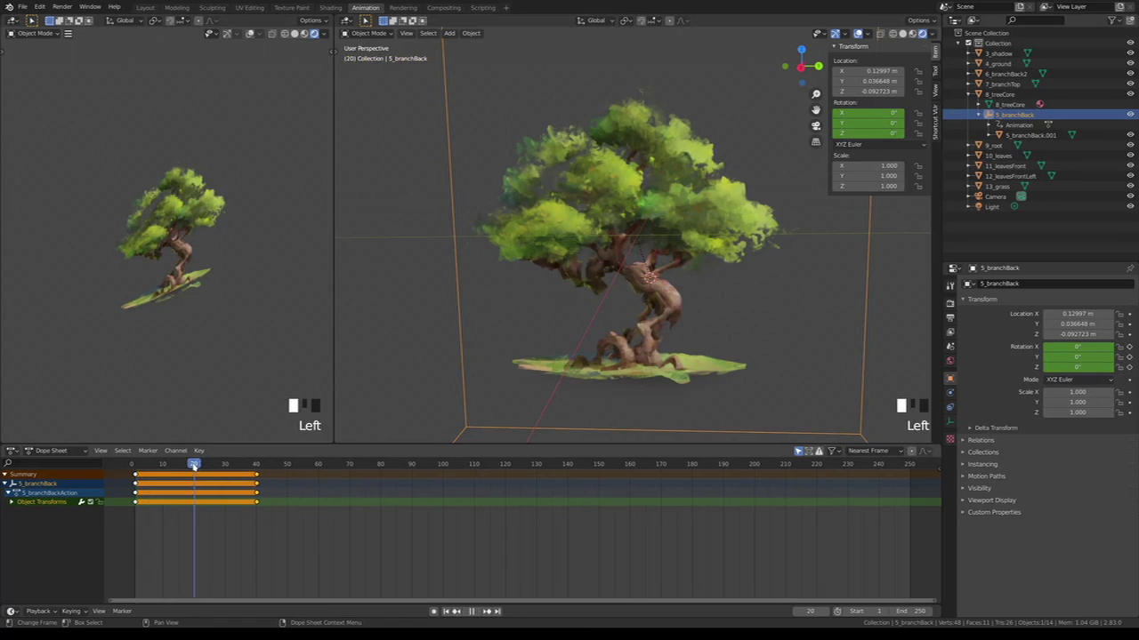
pyautogui.press('r')
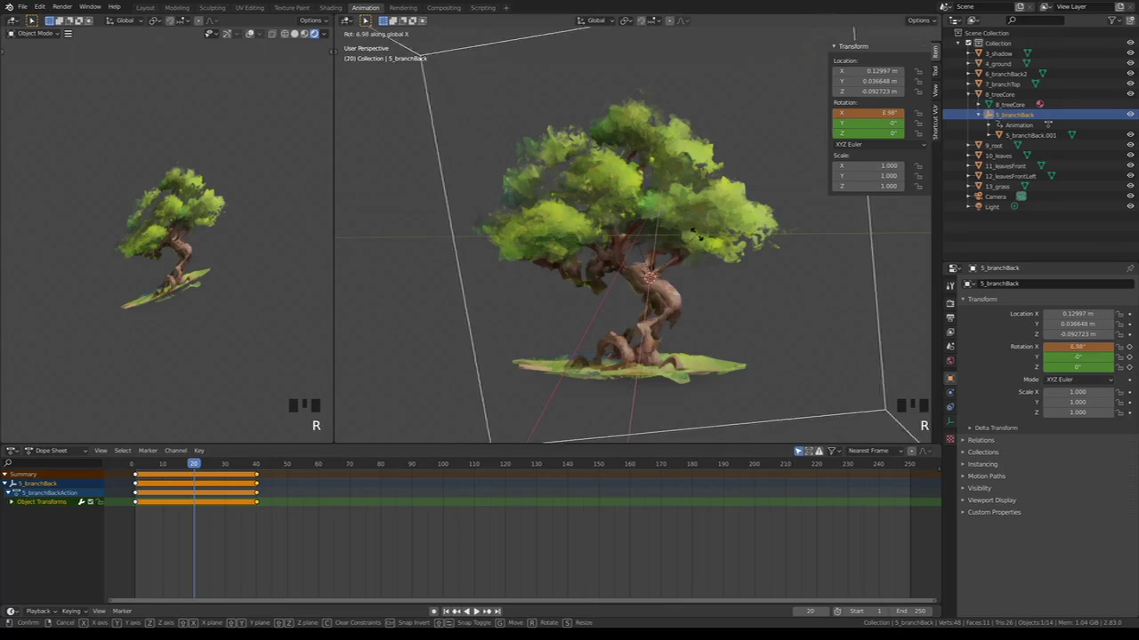
pyautogui.press('i')
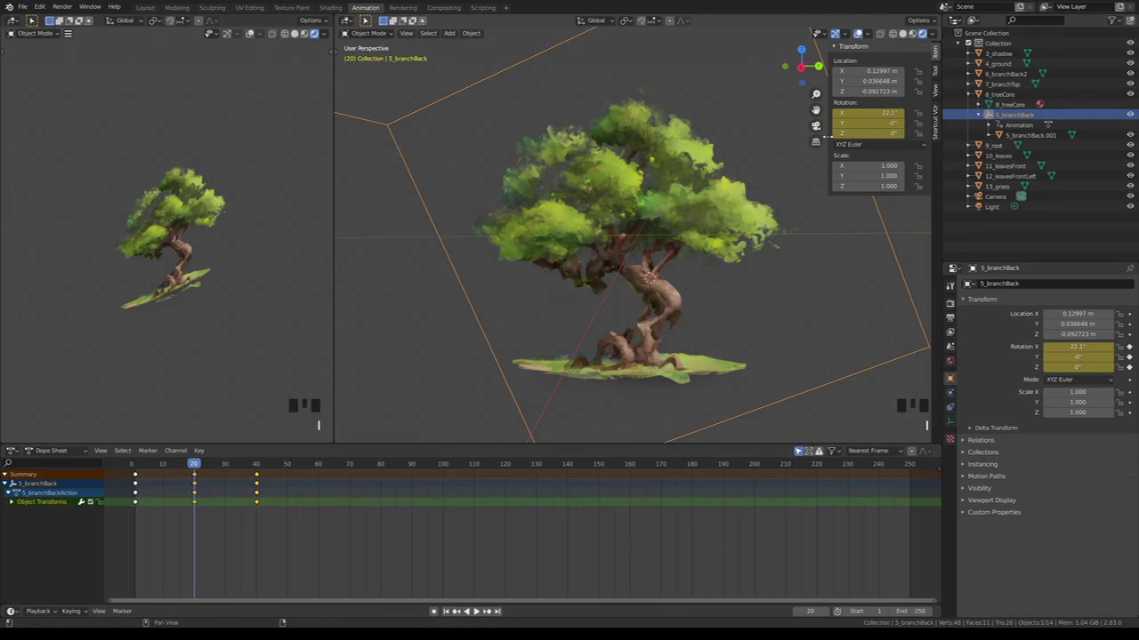
# Expand the Object Transforms channels and preview the branch's rotation up to frame 40.
pyautogui.click(12, 502)
pyautogui.click(136, 467)
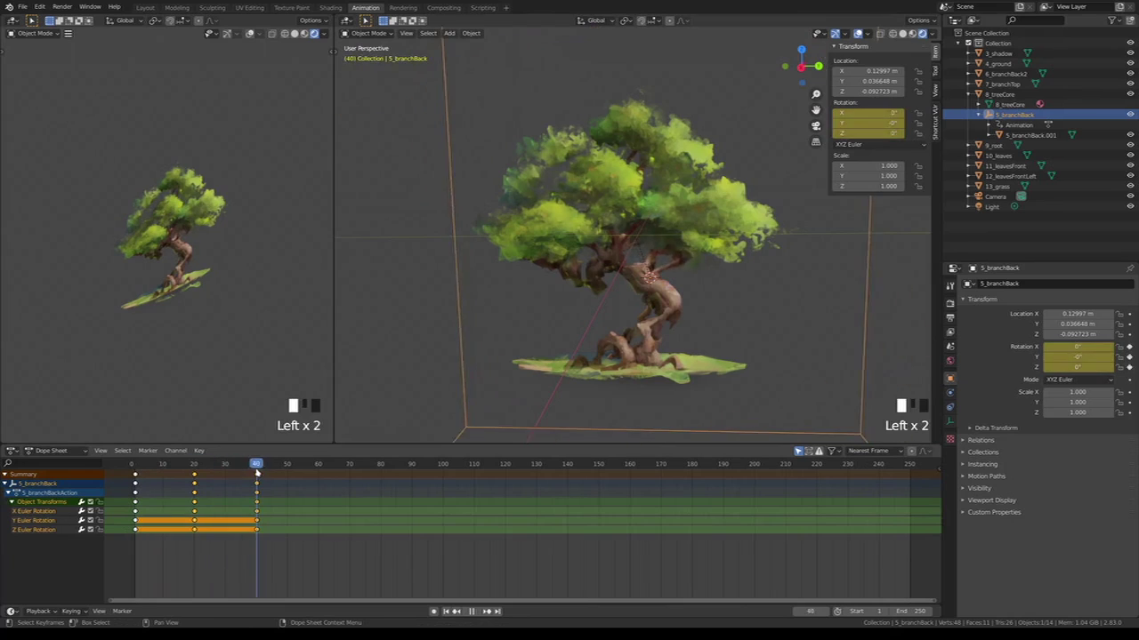
pyautogui.press('space')
# Turn the smaller 3D viewport into a Graph Editor, frame the rotation curve and widen the editor.
pyautogui.click(12, 20)
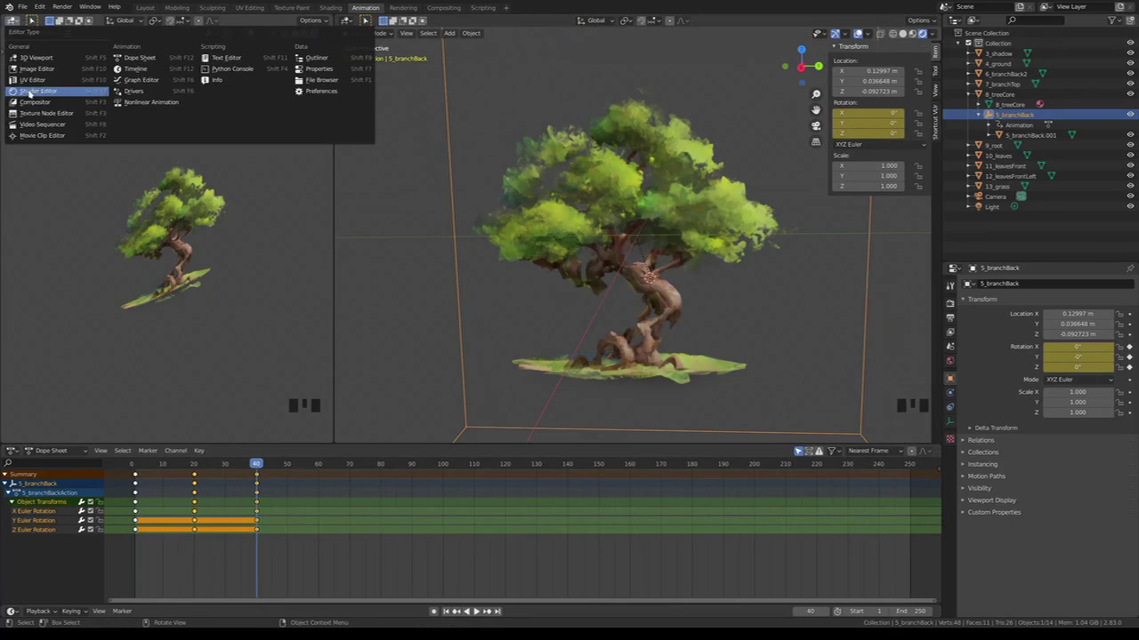
pyautogui.click(132, 81)
pyautogui.keyDown('ctrl'); pyautogui.moveTo(267, 100); pyautogui.dragTo(242, 161, button='middle'); pyautogui.keyUp('ctrl')
pyautogui.click(329, 39)
pyautogui.moveTo(333, 71); pyautogui.dragTo(452, 75)
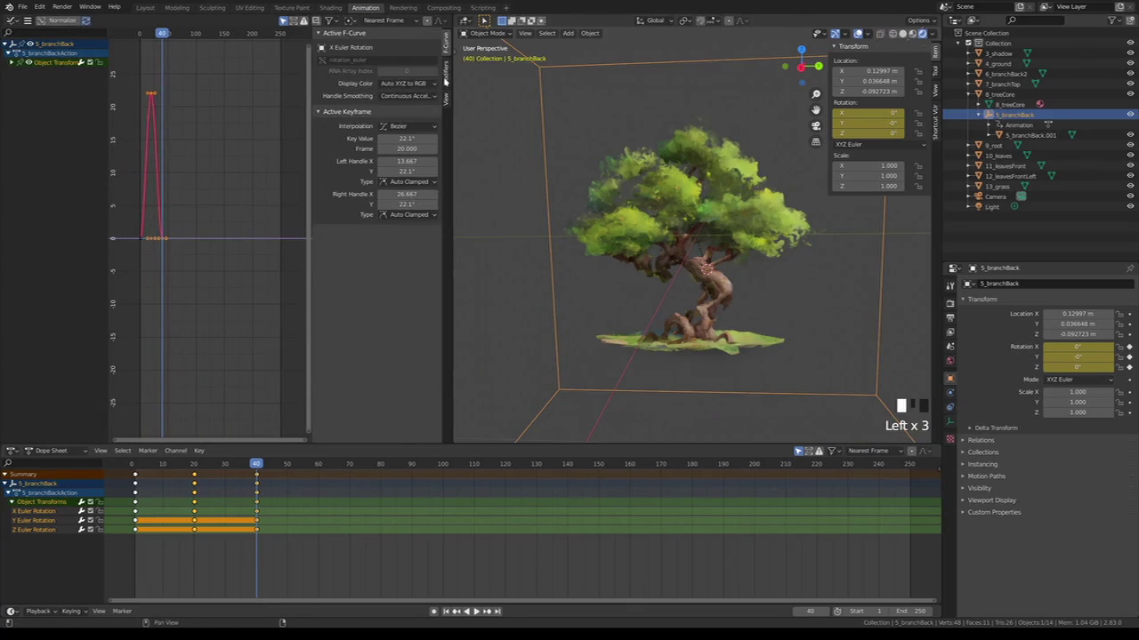
# Add a Cycles modifier to the X Euler Rotation curve and scrub beyond frame 40 to preview the loop.
pyautogui.click(447, 76)
pyautogui.click(398, 50)
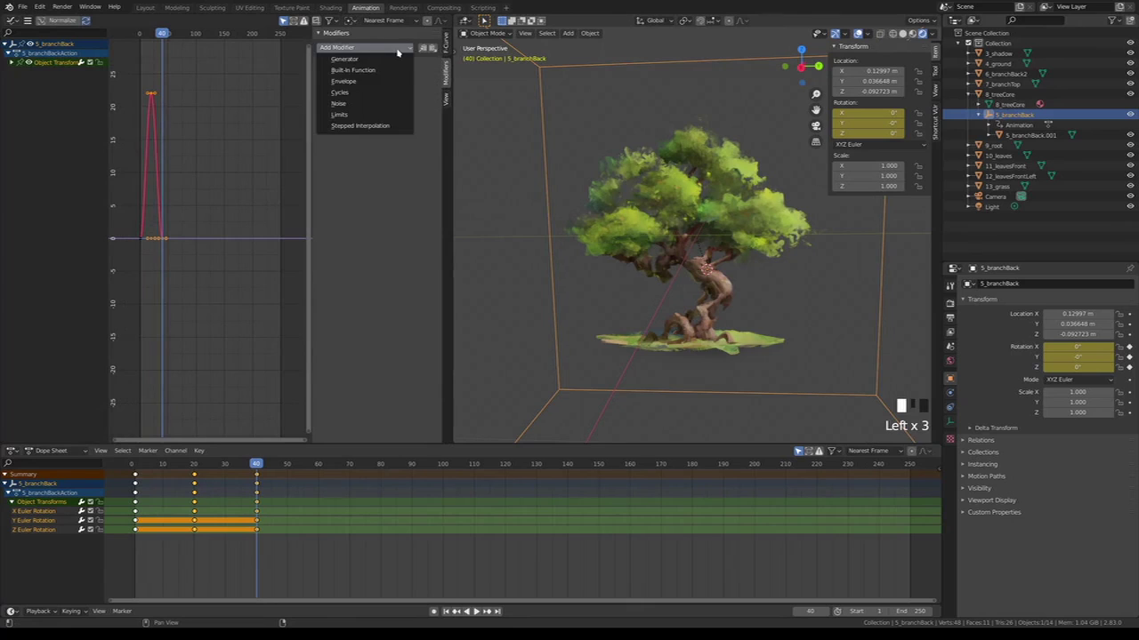
pyautogui.click(347, 94)
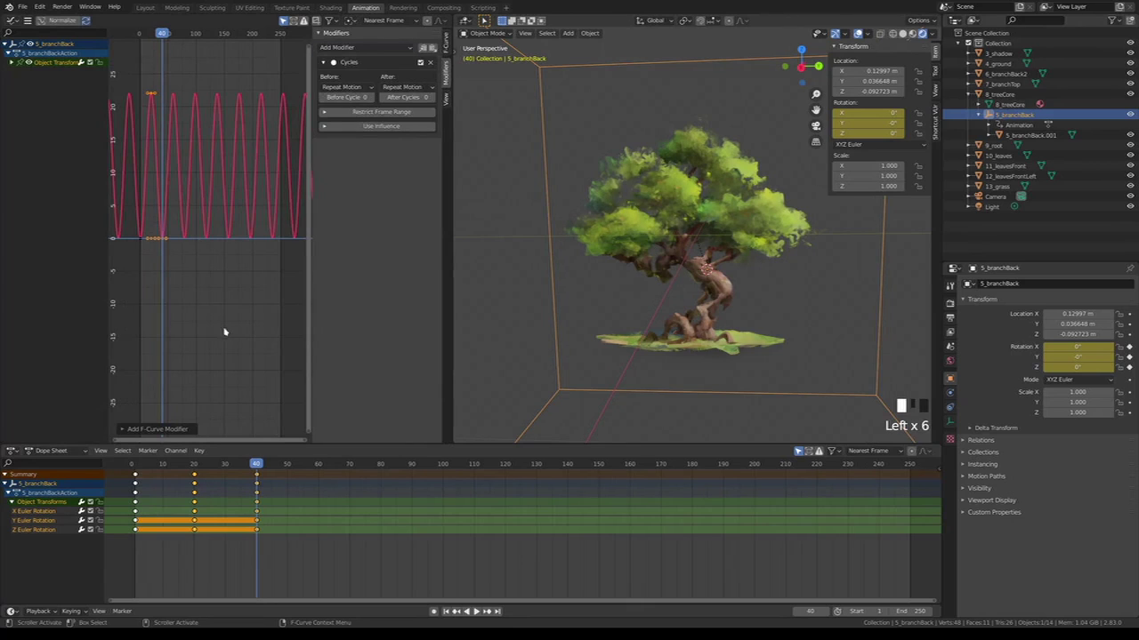
pyautogui.moveTo(258, 466); pyautogui.dragTo(508, 466)
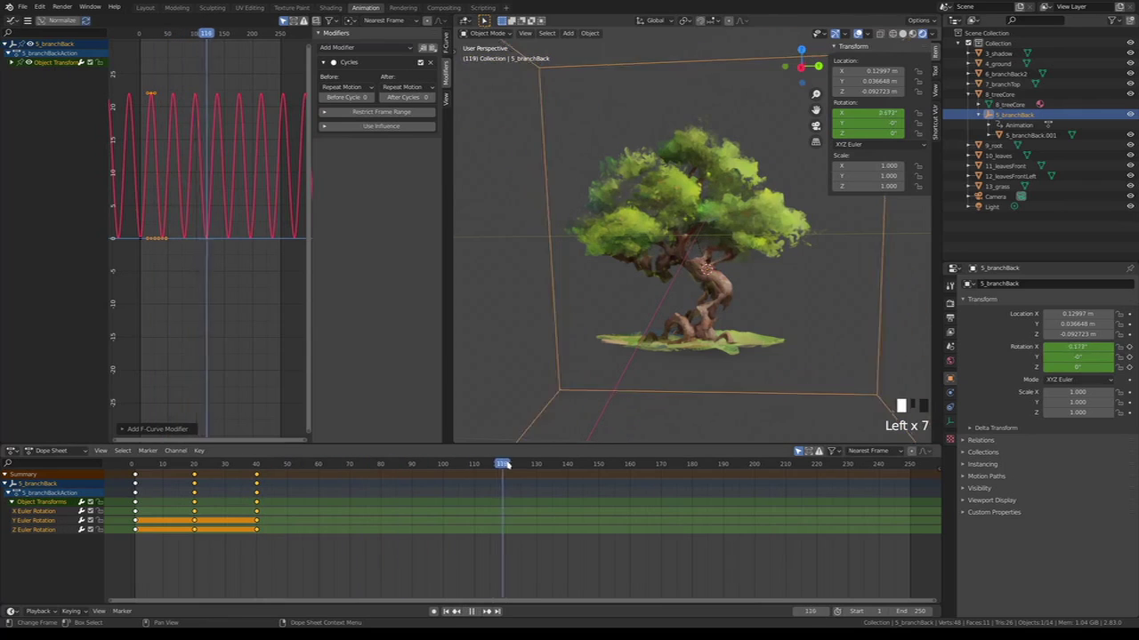
# Key the branch empty's scale at frames 67, 79 and 90, and loop its Z Scale curve with a Cycles modifier.
pyautogui.press('space')
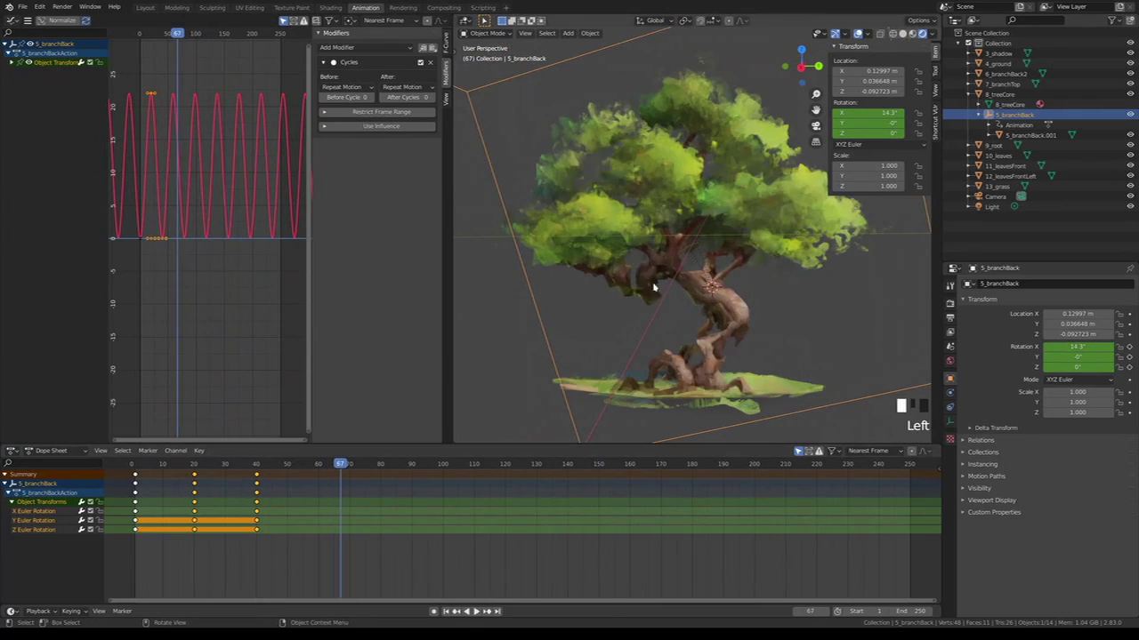
pyautogui.press('s')
pyautogui.press('x')
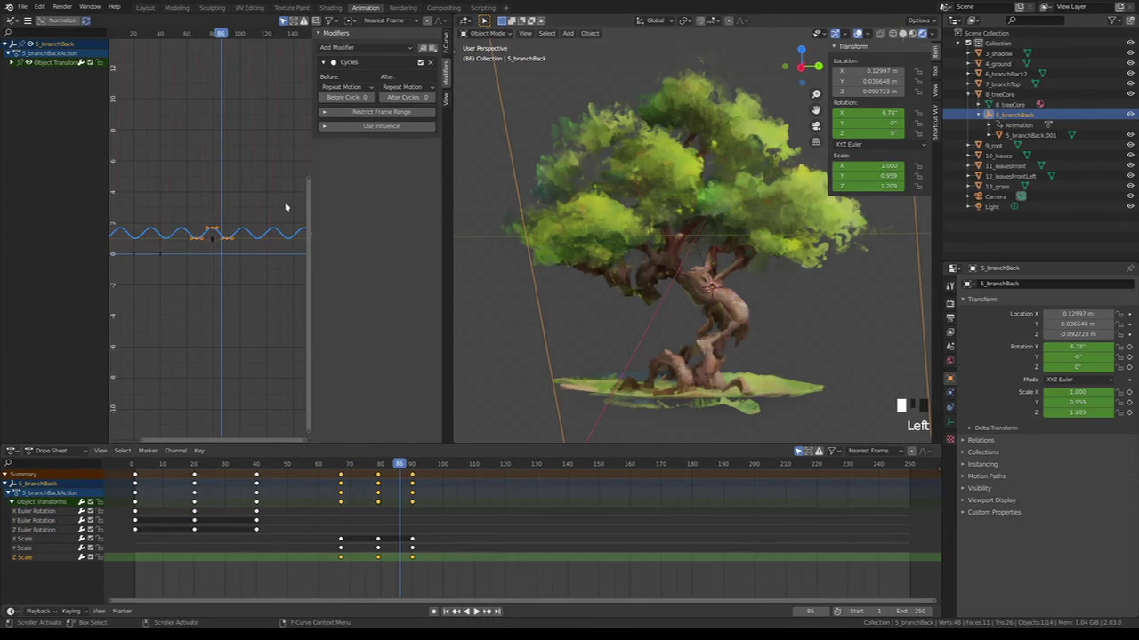
# Stretch the Z Scale keyframes in time to span about frames 57 to 100, and preview the slower loop.
pyautogui.press('s')
pyautogui.press('x')
pyautogui.click(127, 199)
pyautogui.moveTo(419, 464); pyautogui.dragTo(508, 472)
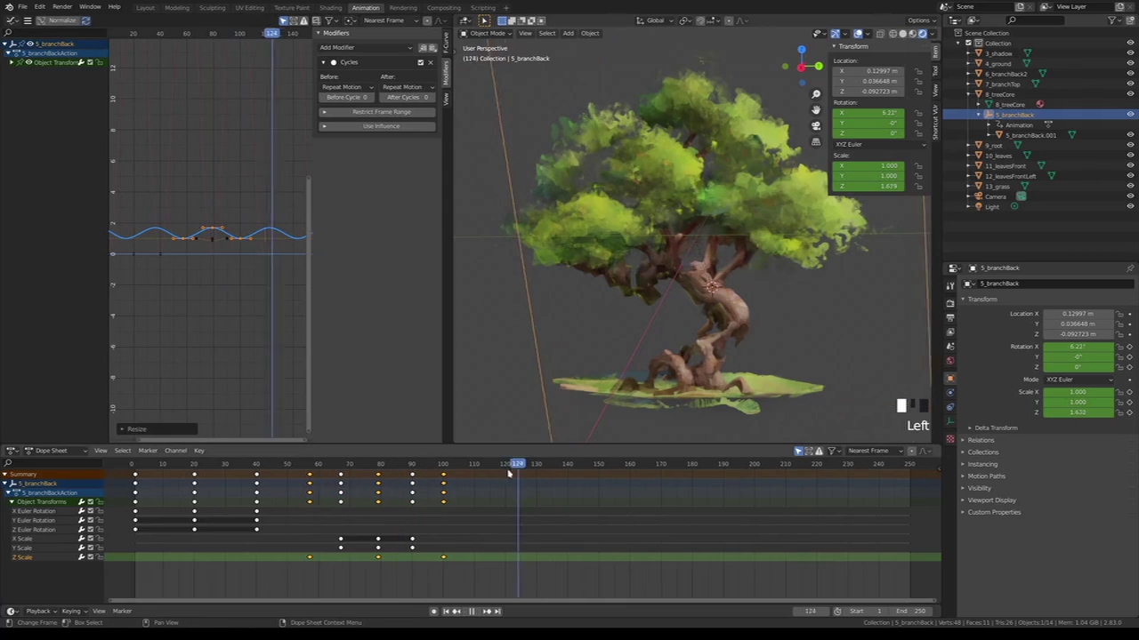
# Try scaling the Z Scale curve vertically by about 3.4 and preview the stronger motion, undoing the change.
pyautogui.press('Escape')
pyautogui.press('y')
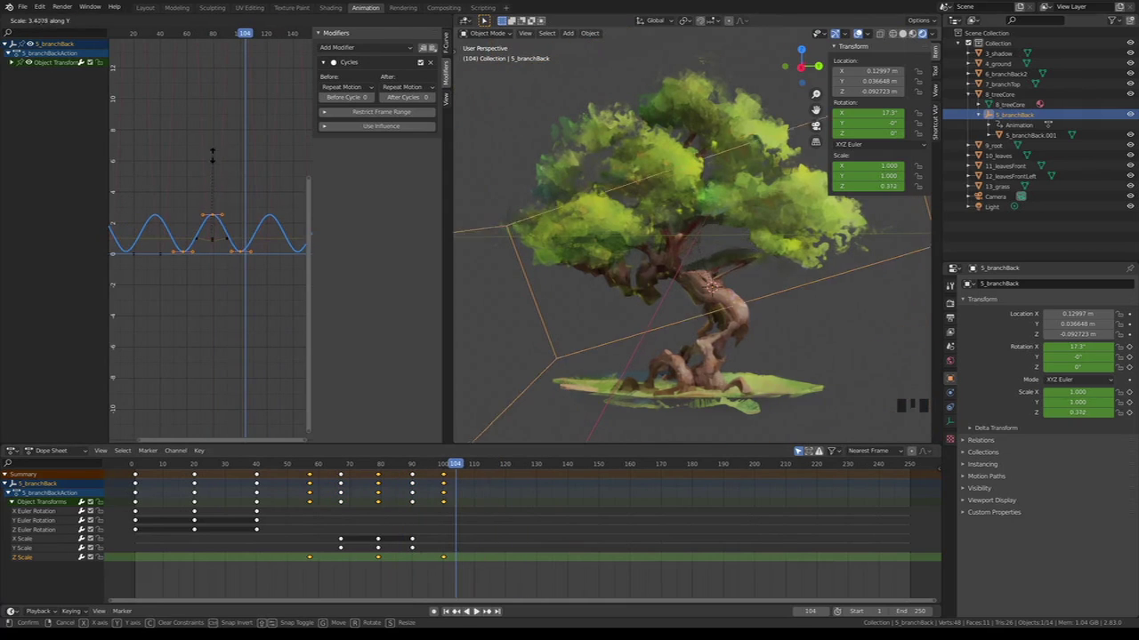
pyautogui.click(213, 153)
pyautogui.moveTo(400, 464); pyautogui.dragTo(349, 464)
pyautogui.hotkey('ctrl', 'z')
pyautogui.hotkey('ctrl', 'z')
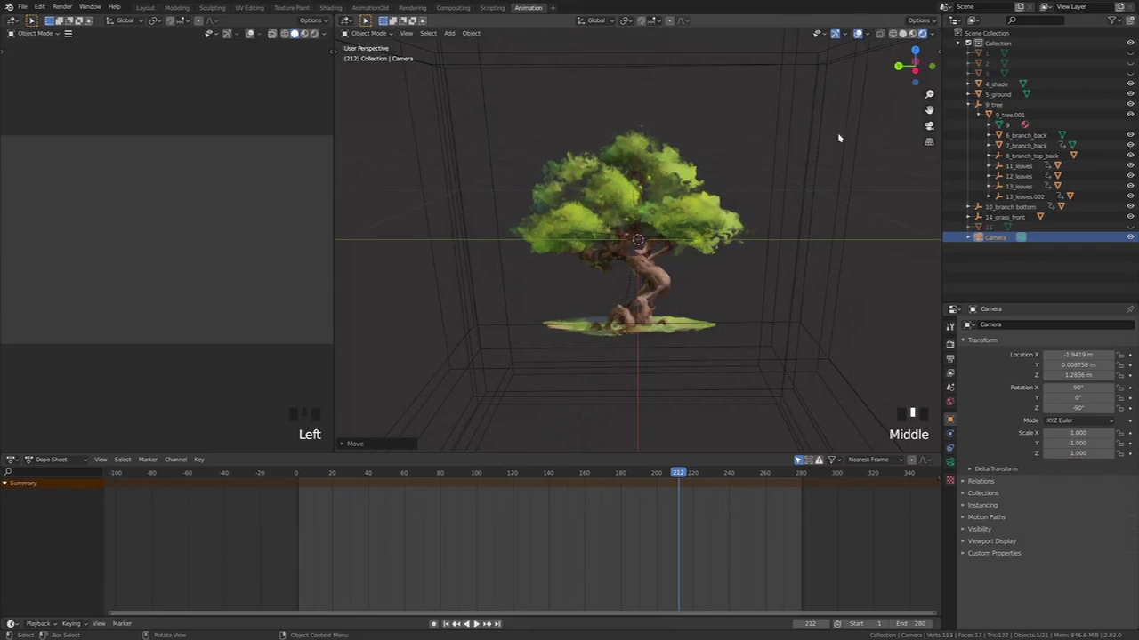
# Switch to the Left Orthographic view and align the camera to it with Align Camera to View.
pyautogui.click(914, 70)
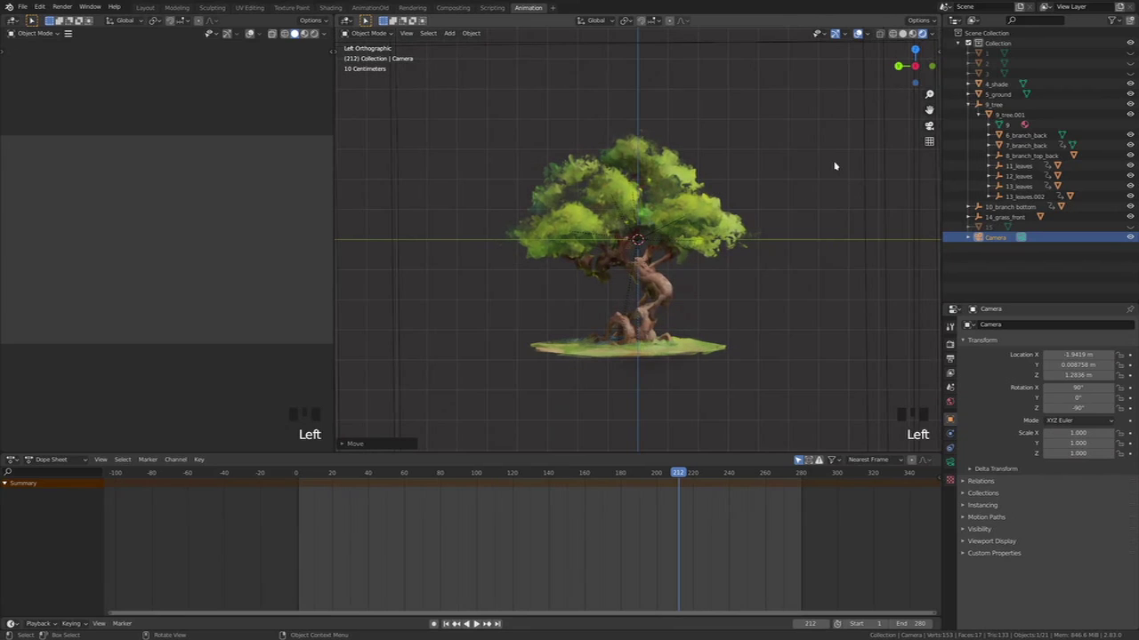
pyautogui.press('space')
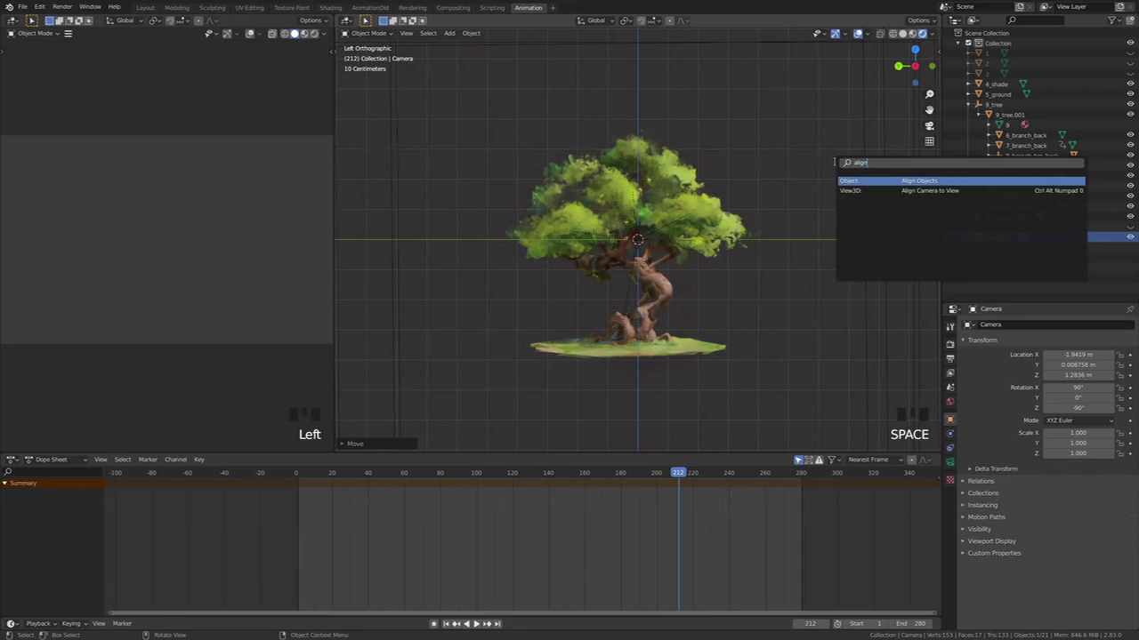
pyautogui.press('Down')
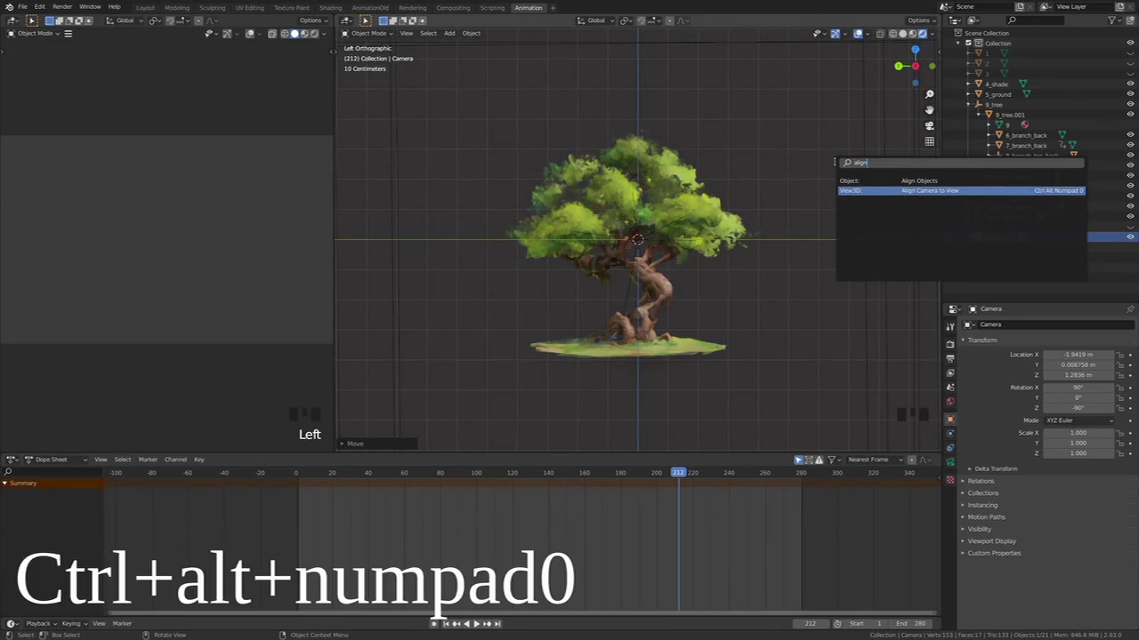
pyautogui.press('Return')
# Lock the camera to the view and zoom until the camera frame encloses the whole tree.
pyautogui.keyDown('ctrl'); pyautogui.moveTo(834, 165); pyautogui.dragTo(836, 165, button='middle'); pyautogui.keyUp('ctrl')
pyautogui.click(935, 55)
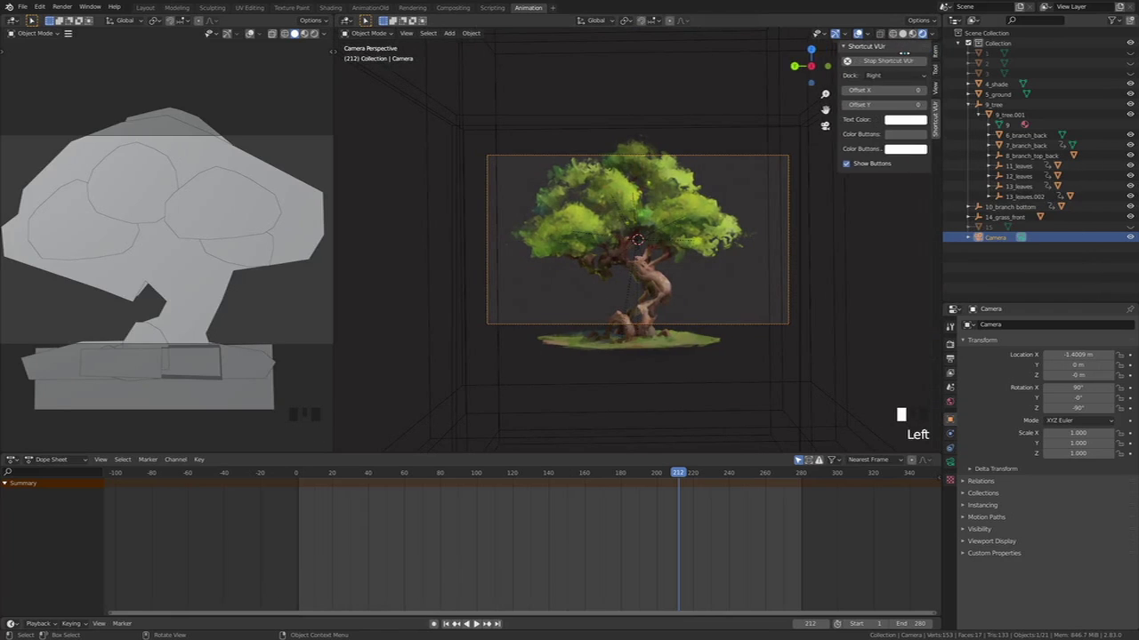
pyautogui.click(934, 88)
pyautogui.click(922, 170)
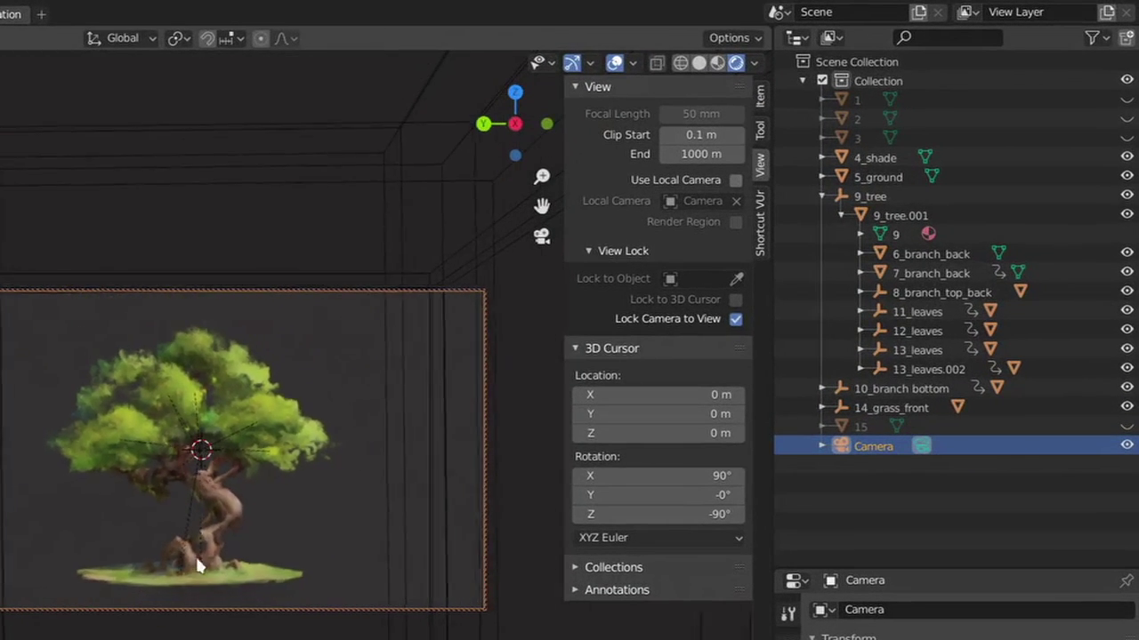
pyautogui.keyDown('ctrl'); pyautogui.moveTo(196, 558); pyautogui.dragTo(196, 567, button='middle'); pyautogui.keyUp('ctrl')
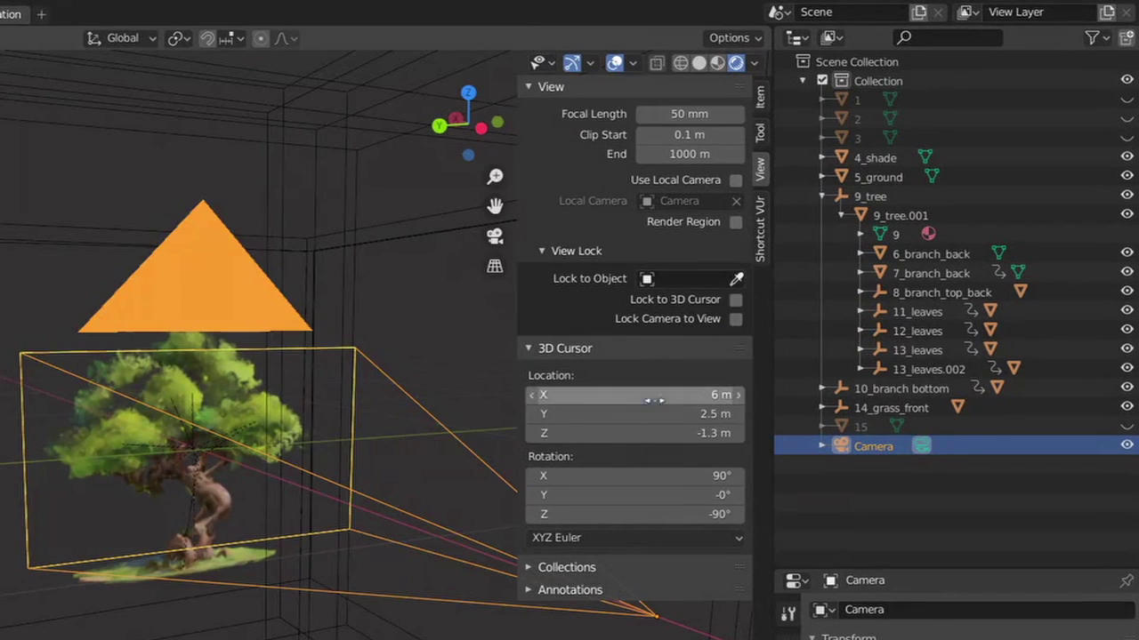
# Reset the 3D cursor's location to 0 m on X, Y and Z.
pyautogui.doubleClick(658, 394)
pyautogui.write('0')
pyautogui.press('Return')
pyautogui.doubleClick(690, 414)
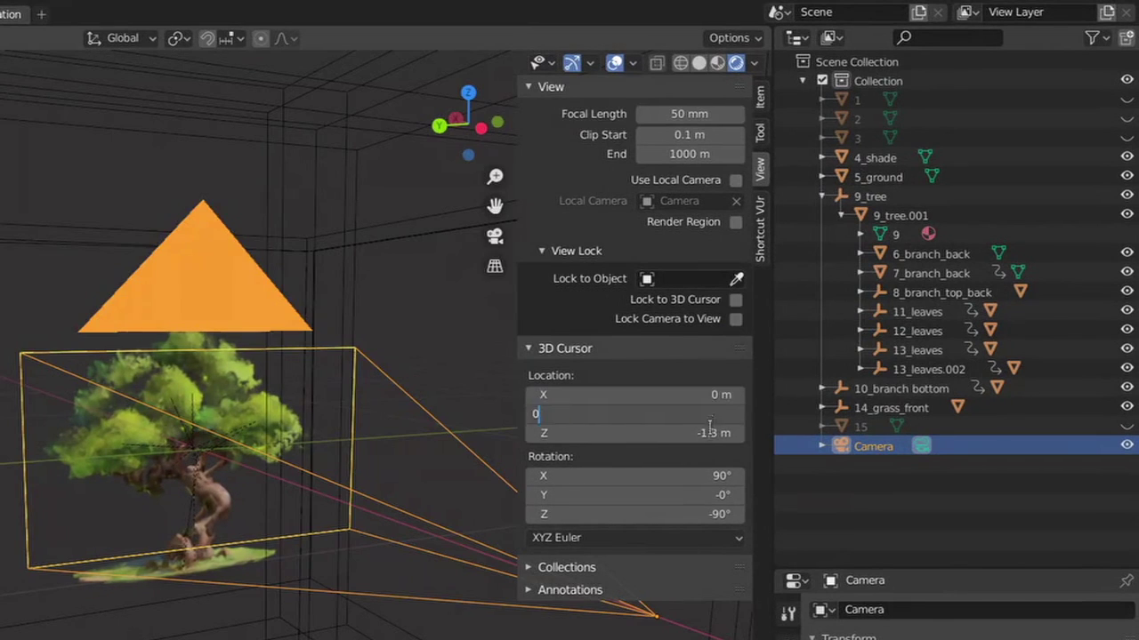
pyautogui.press('Return')
pyautogui.doubleClick(689, 434)
pyautogui.write('0')
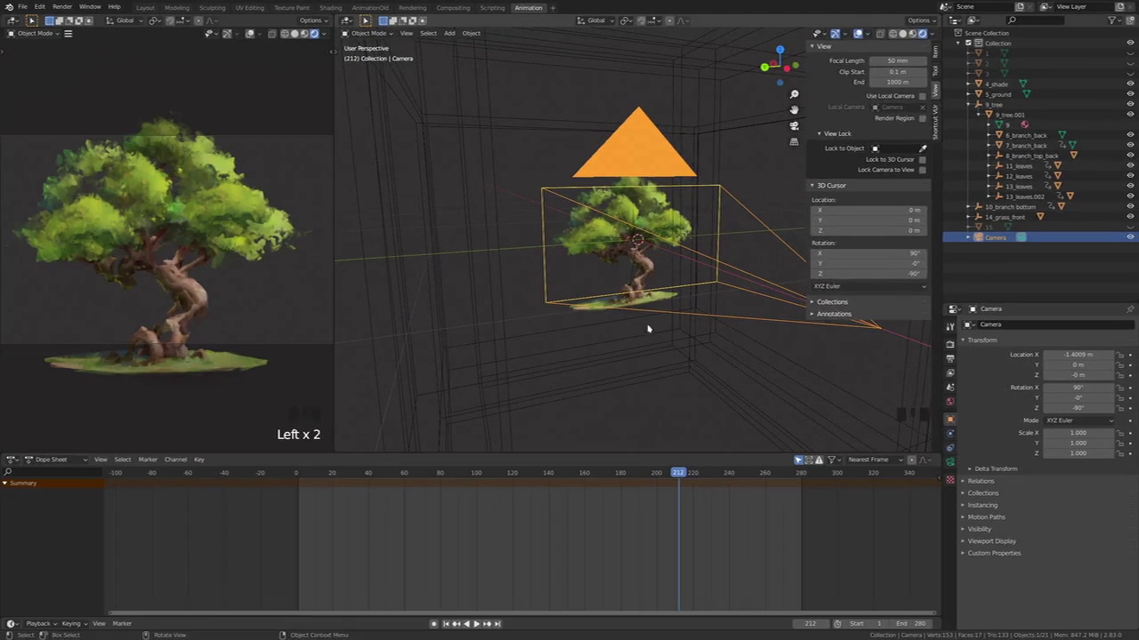
# Add a cube empty at the 3D cursor, named Camera, and parent the camera to it.
pyautogui.write('n')
pyautogui.hotkey('shift', 'a')
pyautogui.moveTo(718, 235)
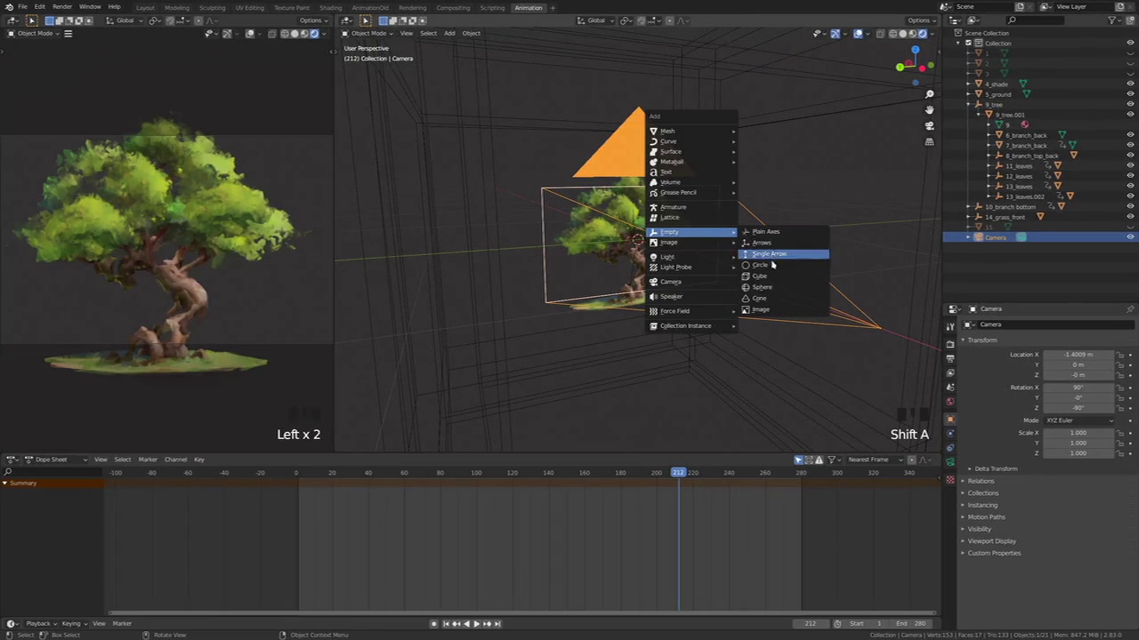
pyautogui.click(763, 278)
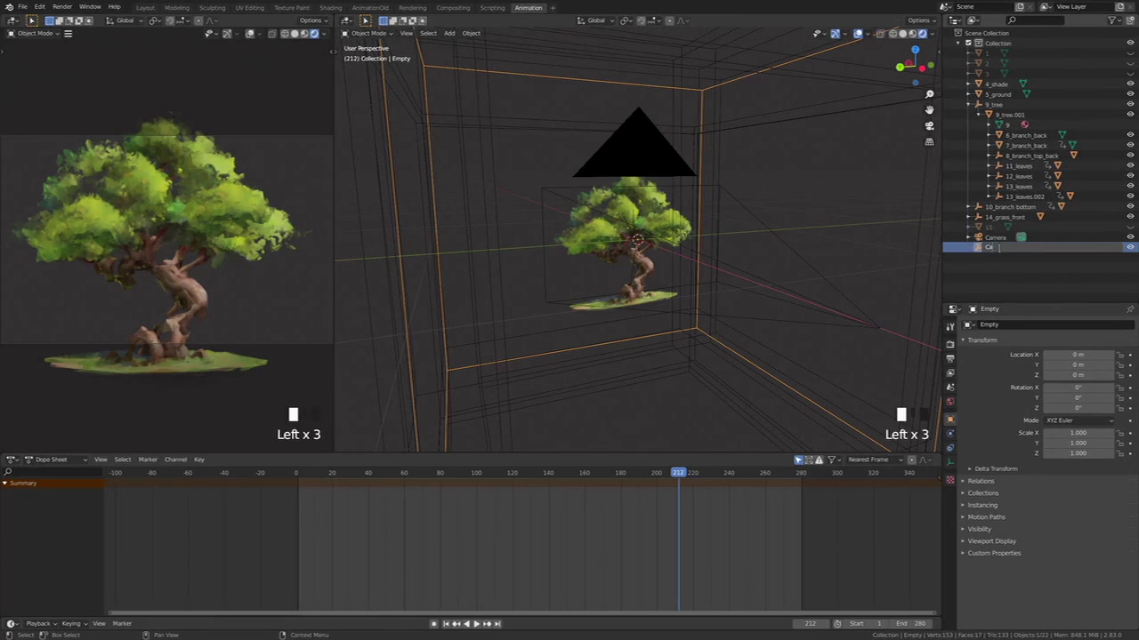
pyautogui.moveTo(999, 251); pyautogui.dragTo(1002, 239)
# Try rotating the Camera empty about the Z axis to test the camera's orbit around the tree.
pyautogui.moveTo(683, 239); pyautogui.dragTo(754, 279, button='middle')
pyautogui.scroll(-2, 726, 241)
pyautogui.click(968, 237)
pyautogui.press('r')
pyautogui.press('y')
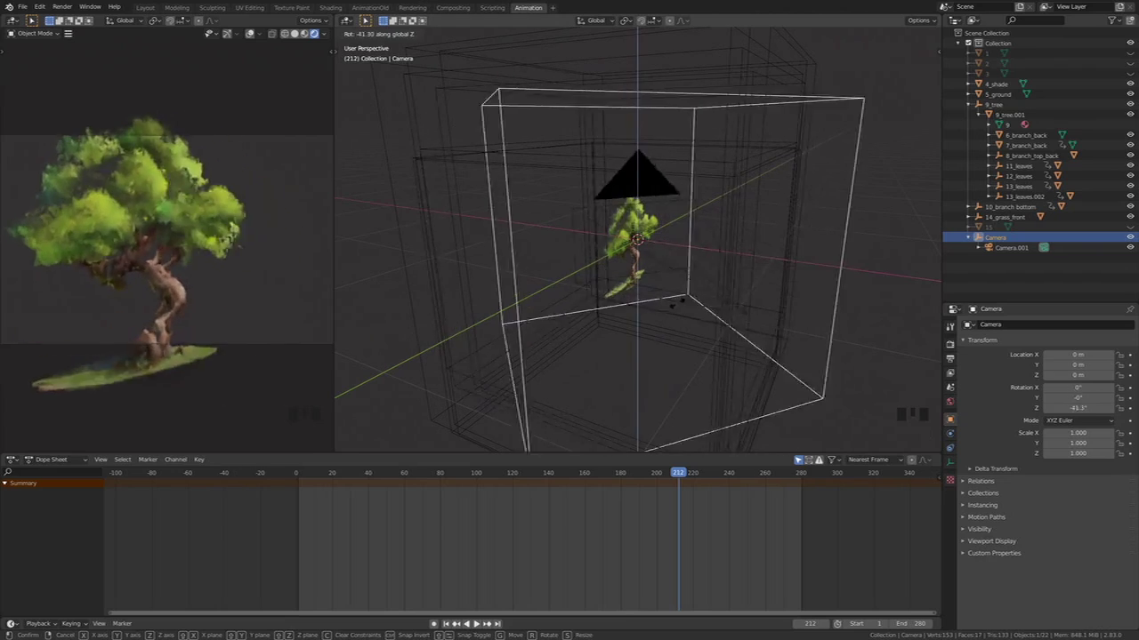
pyautogui.rightClick(719, 267)
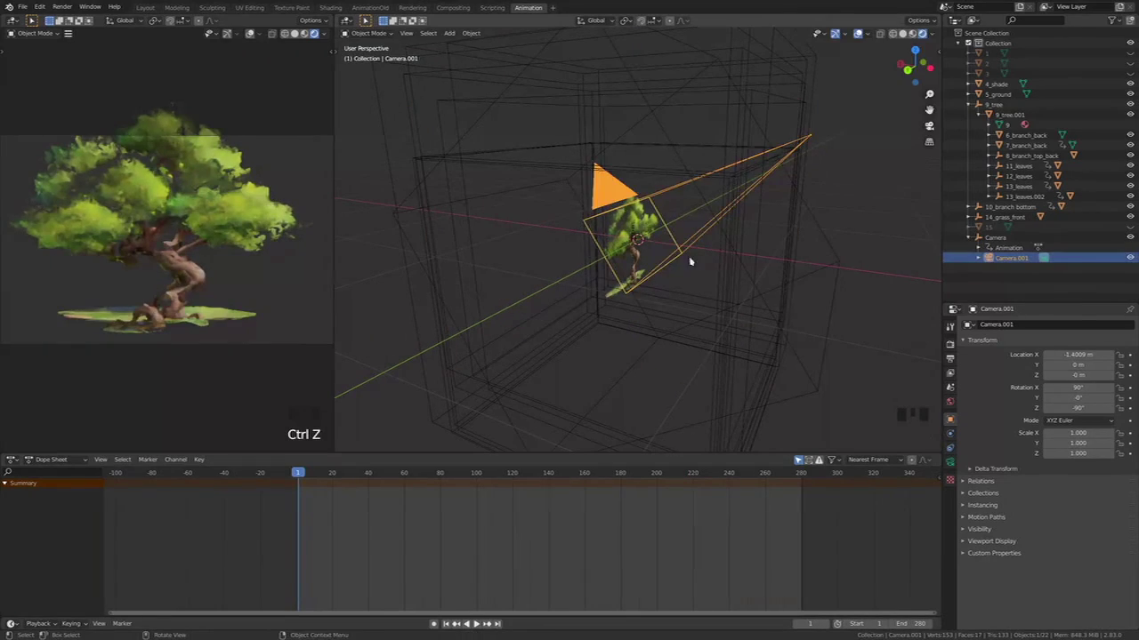
# Move the child camera along its local Z axis and key its location at frame 1.
pyautogui.press('g')
pyautogui.press('z')
pyautogui.press('z')
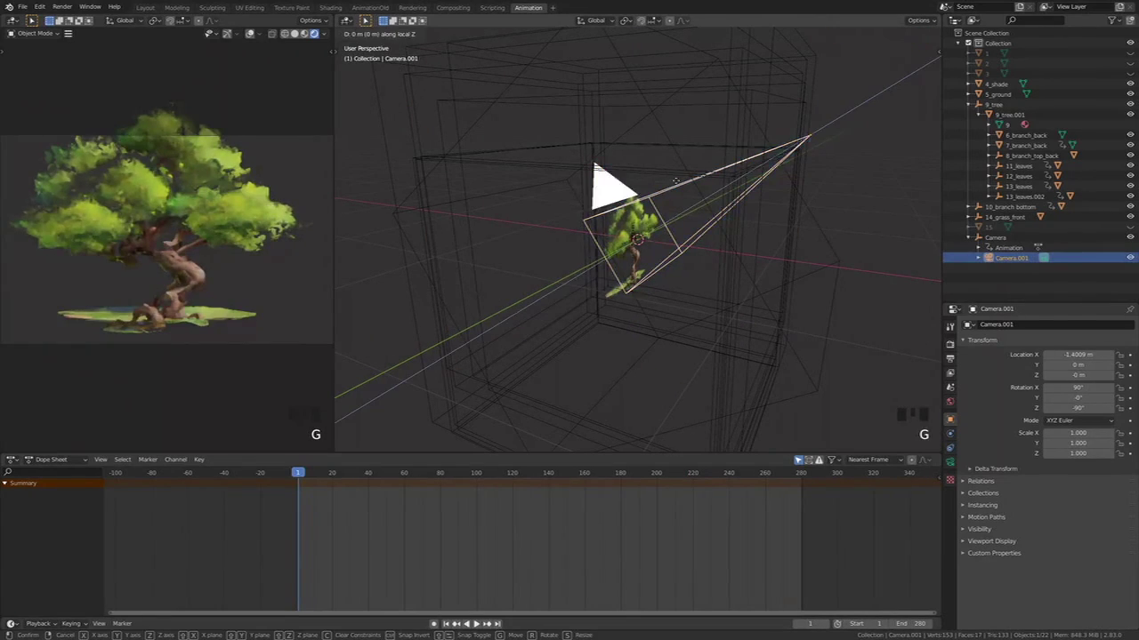
pyautogui.click(468, 270)
pyautogui.press('i')
pyautogui.click(380, 346)
# Move the camera farther from the tree and key its location at about frame 110.
pyautogui.moveTo(436, 476); pyautogui.dragTo(461, 349)
pyautogui.press('g')
pyautogui.press('x')
pyautogui.click(587, 422)
pyautogui.press('i')
pyautogui.click(568, 416)
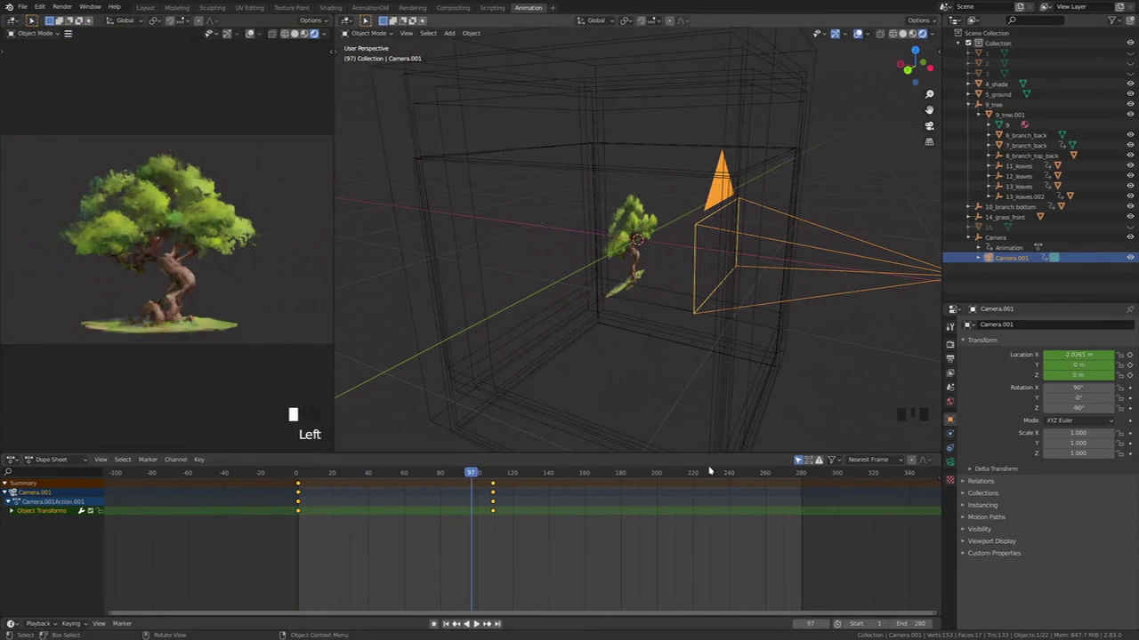
# Set the world Background node's colour to a light grey with an HSV value of about 0.69.
pyautogui.click(330, 8)
pyautogui.click(567, 474)
pyautogui.moveTo(635, 388); pyautogui.dragTo(635, 360)
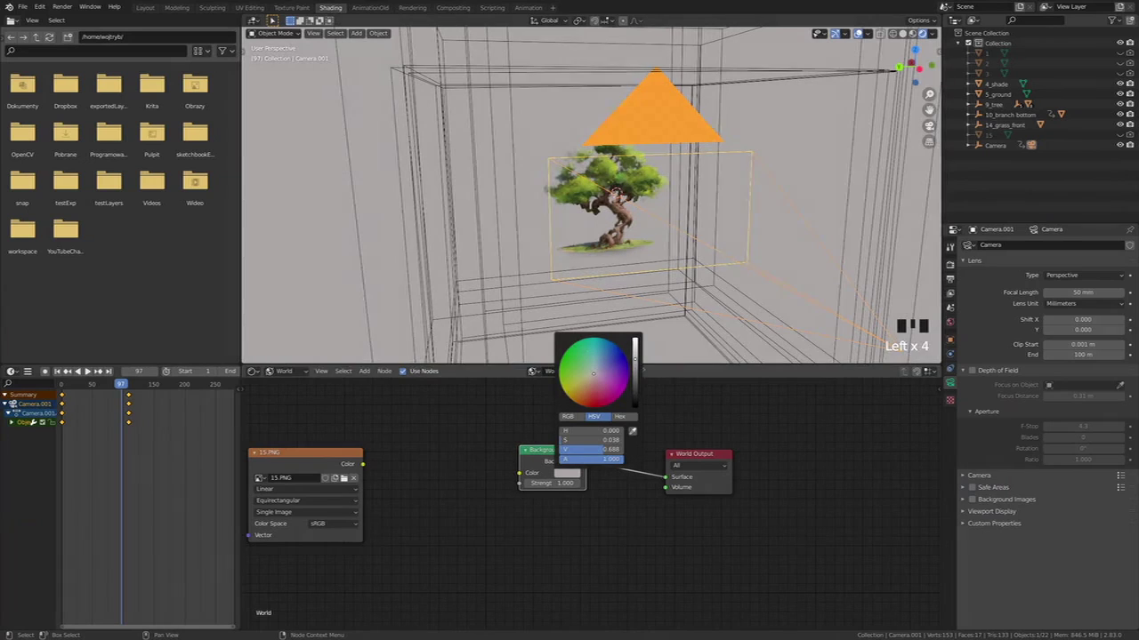
# Open a Timeline beside the node editor and key the world background colour, darkening it for the key near frame 1.
pyautogui.click(16, 372)
pyautogui.click(134, 420)
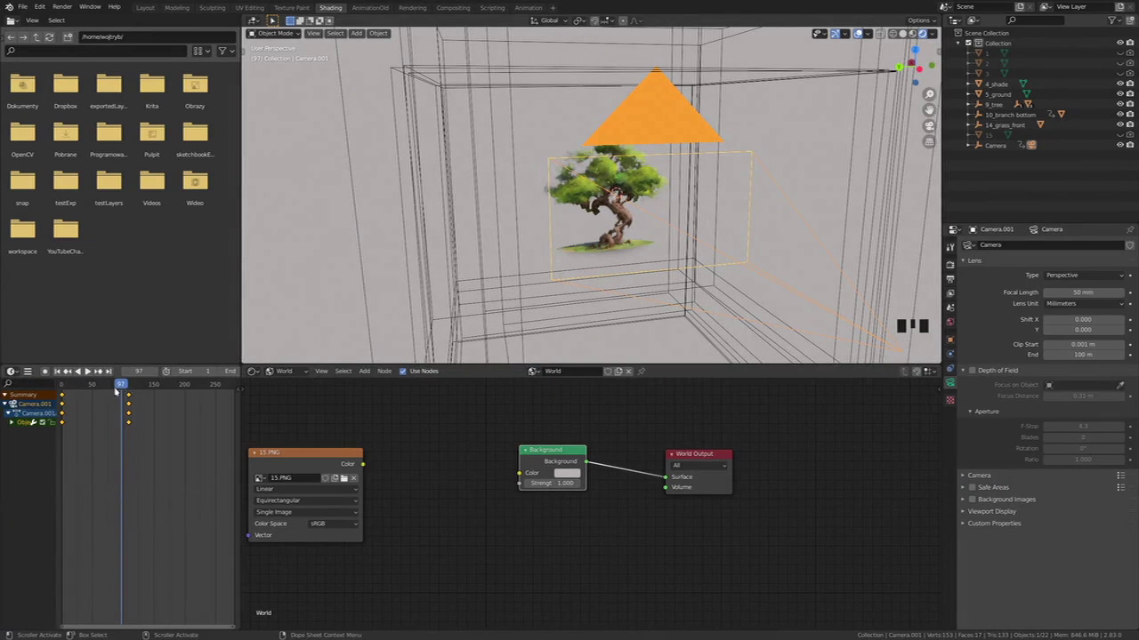
pyautogui.moveTo(119, 386); pyautogui.dragTo(61, 388)
pyautogui.press('space')
pyautogui.press('i')
pyautogui.click(65, 387)
pyautogui.click(574, 475)
pyautogui.moveTo(635, 366); pyautogui.dragTo(635, 399)
pyautogui.press('i')
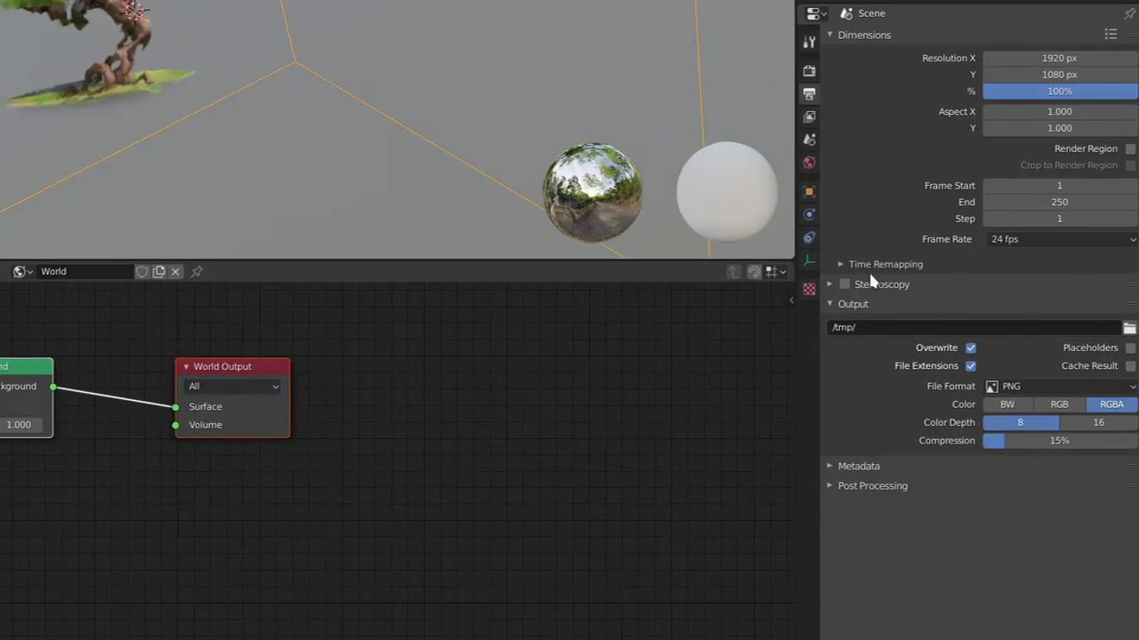
# Set the output file format to FFmpeg video and expand its encoding settings.
pyautogui.click(1032, 386)
pyautogui.click(1060, 481)
pyautogui.click(868, 430)
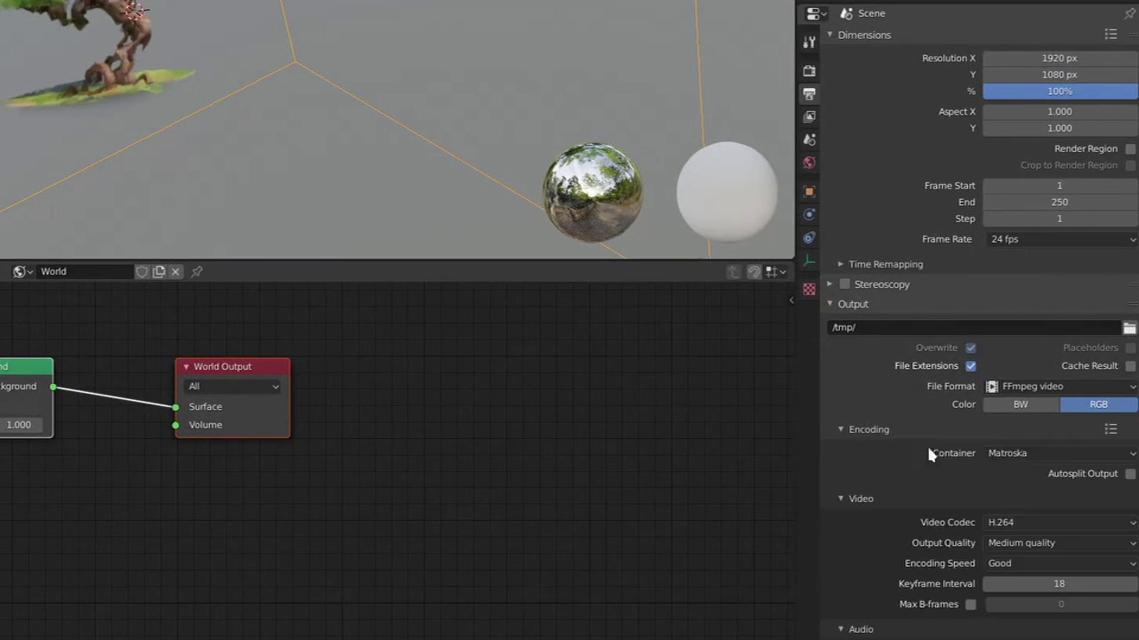
# Set the output folder to Wideo and render the animation.
pyautogui.click(1129, 329)
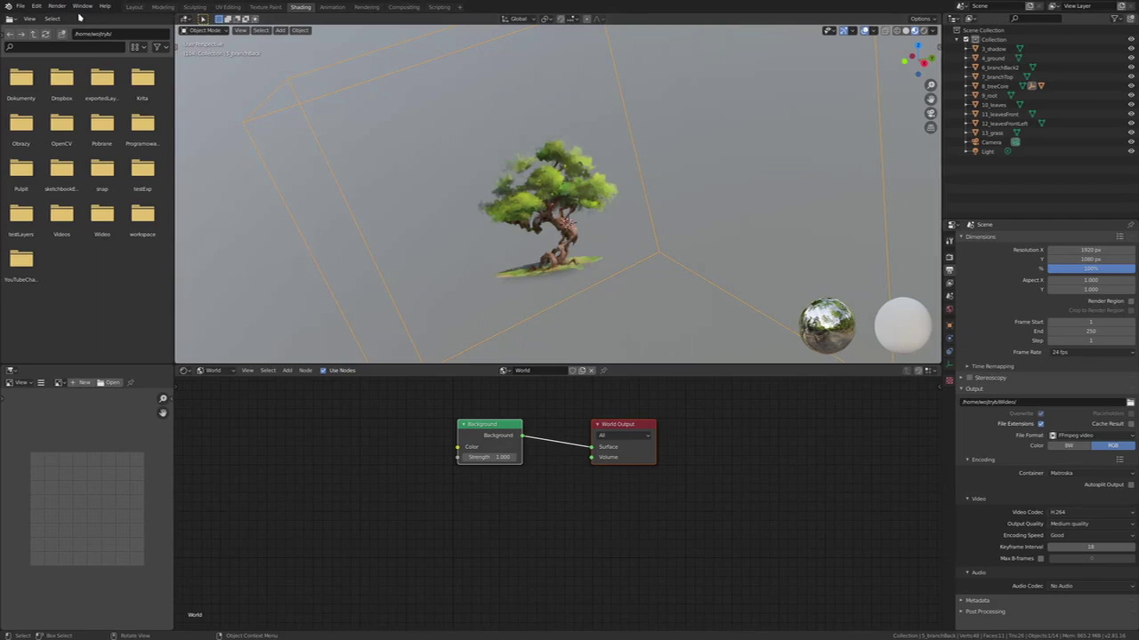
pyautogui.click(57, 6)
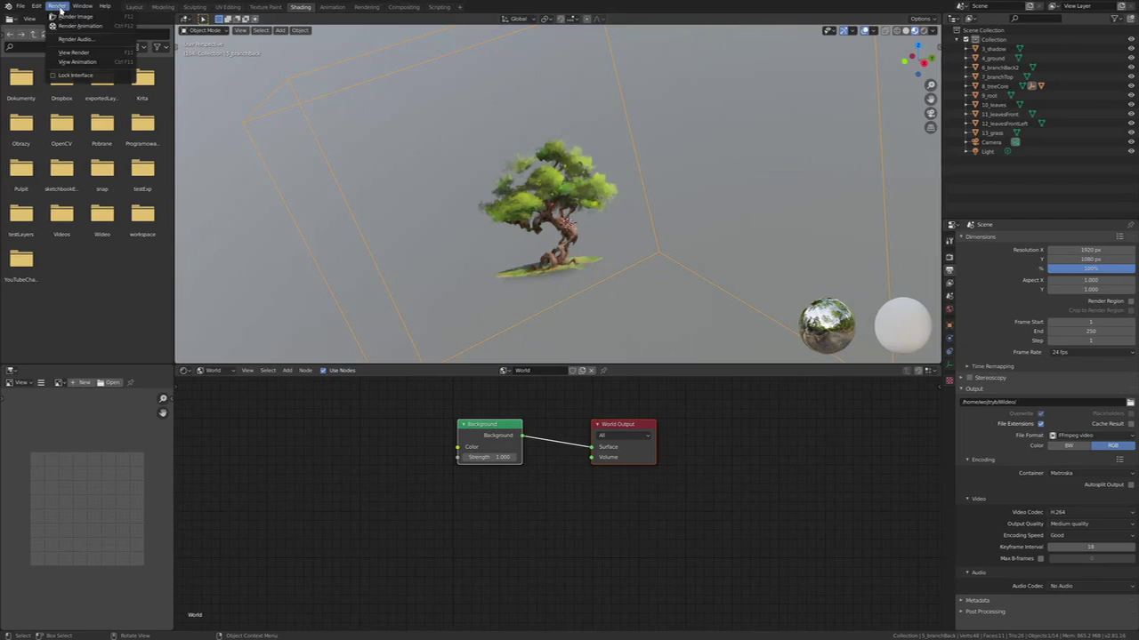
pyautogui.click(64, 27)
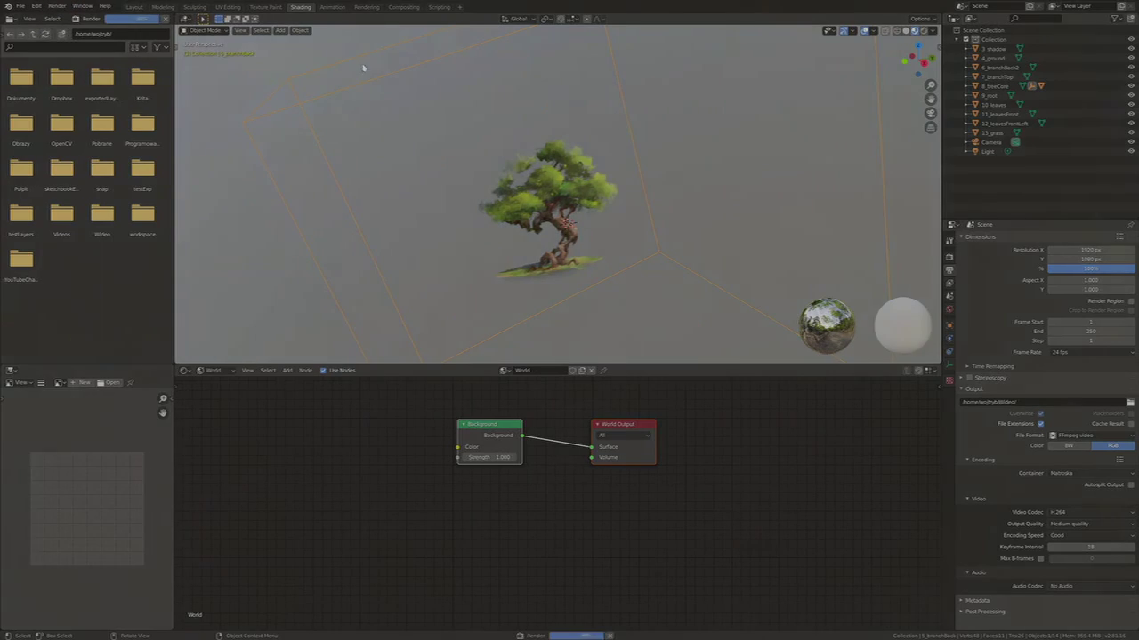